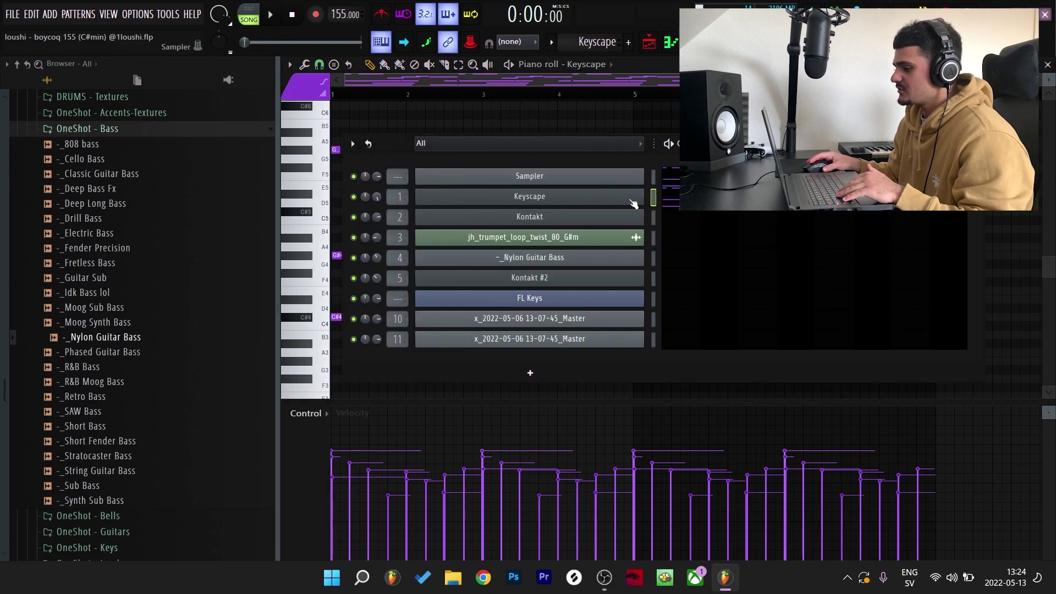
Check the Keyscape Celeste music box sound, then play and stop the Keyscape pattern.
{"action": "key", "text": "F6"}
{"action": "left_click", "coordinate": [589, 198]}
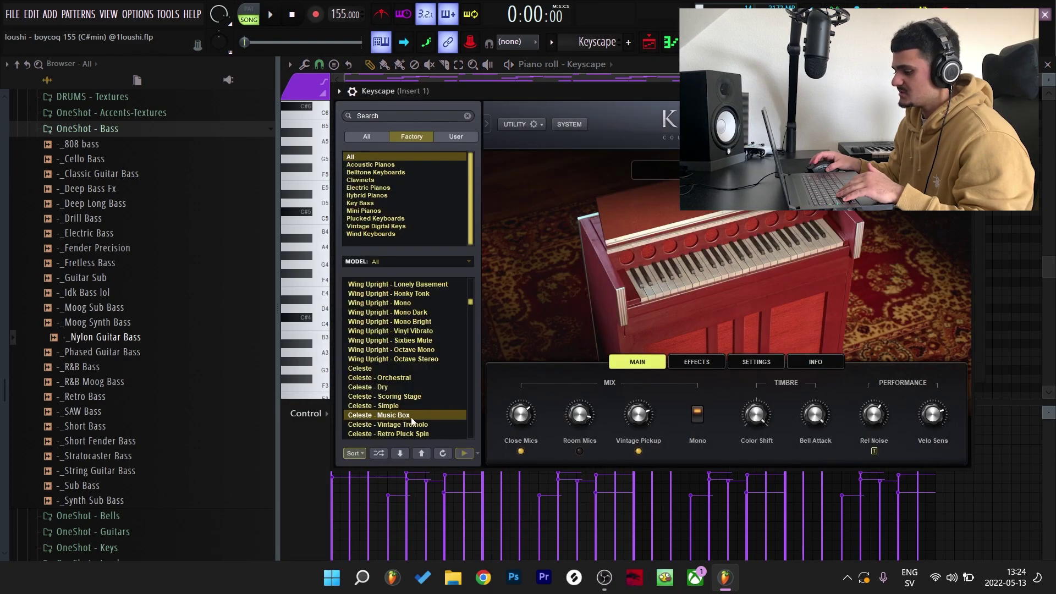
{"action": "key", "text": "Escape"}
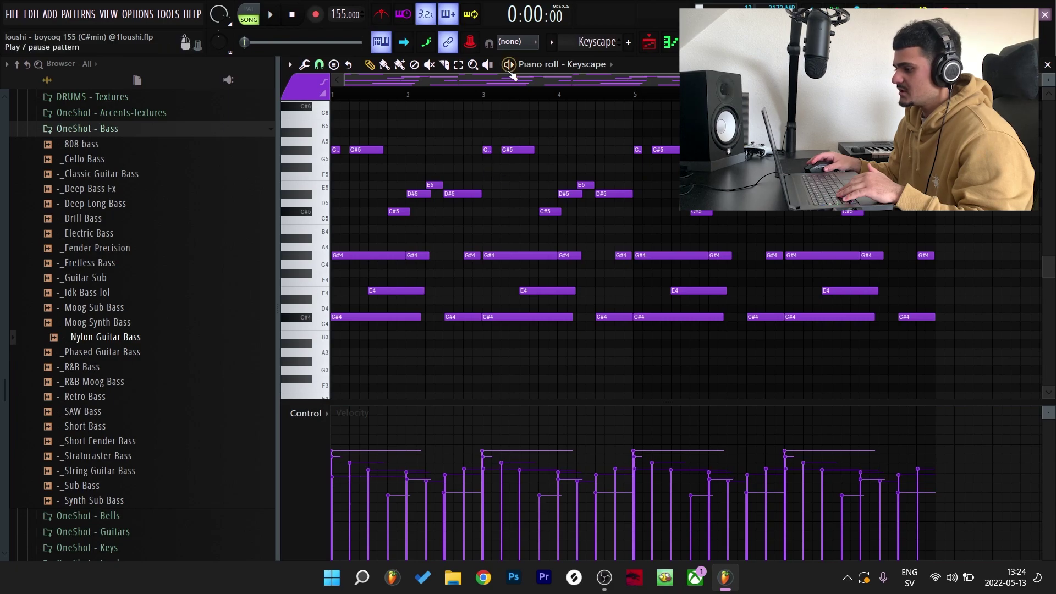
{"action": "left_click", "coordinate": [512, 76]}
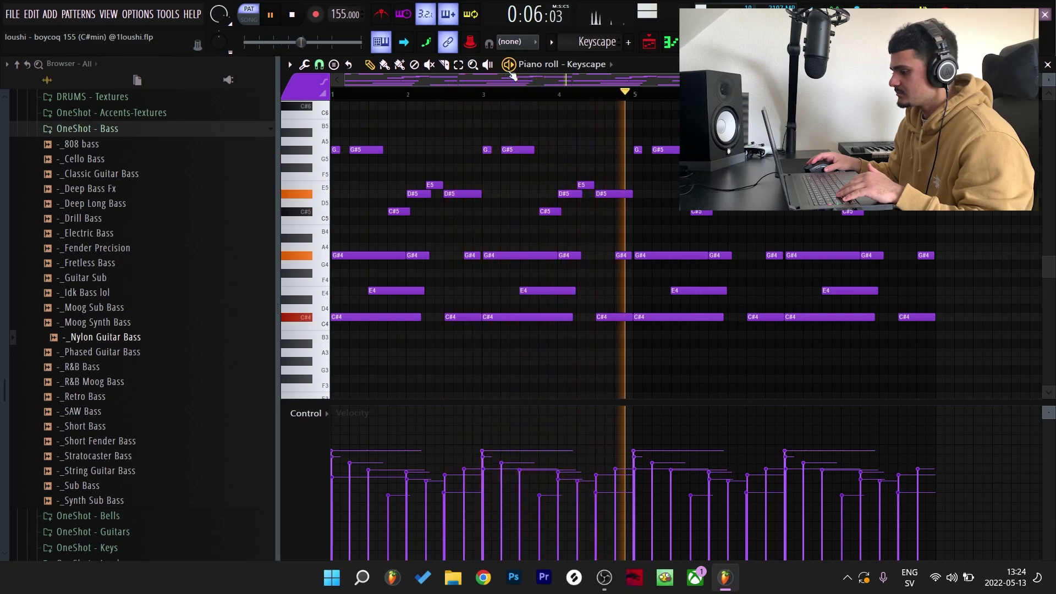
{"action": "key", "text": "space"}
Delete the upper G#5, E5, D#5, C#5 notes and everything from bar 3, then preview.
{"action": "left_click_drag", "start_coordinate": [905, 217], "coordinate": [330, 105]}
{"action": "key", "text": "Delete"}
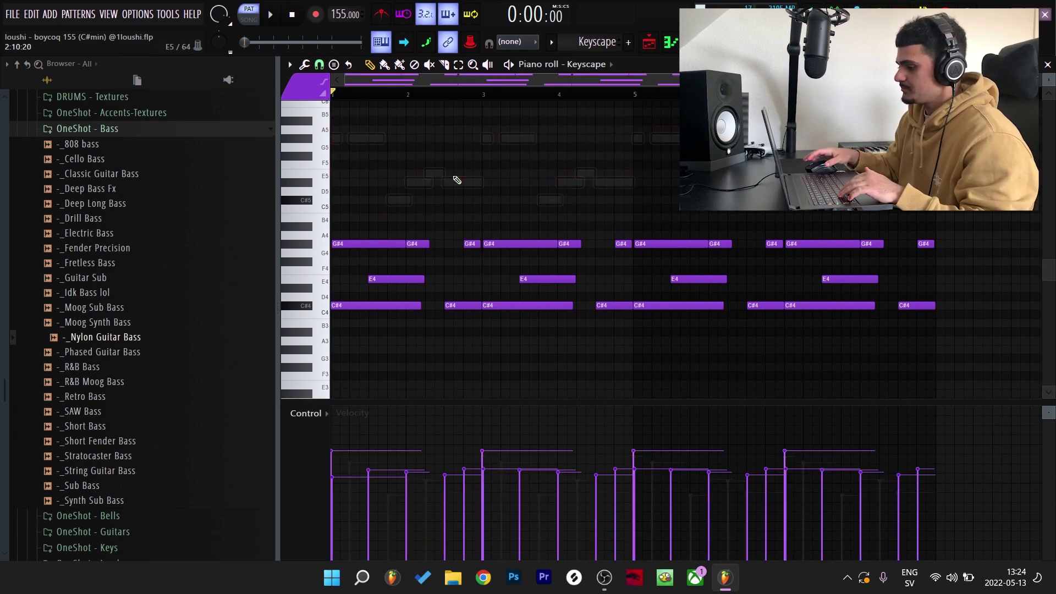
{"action": "left_click_drag", "start_coordinate": [502, 171], "coordinate": [1040, 363]}
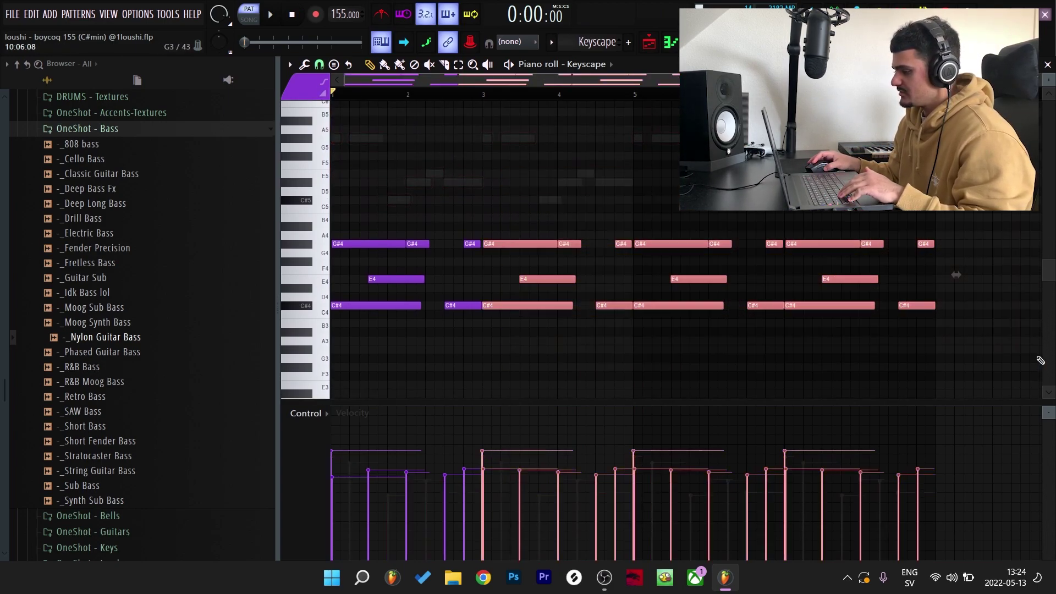
{"action": "key", "text": "Delete"}
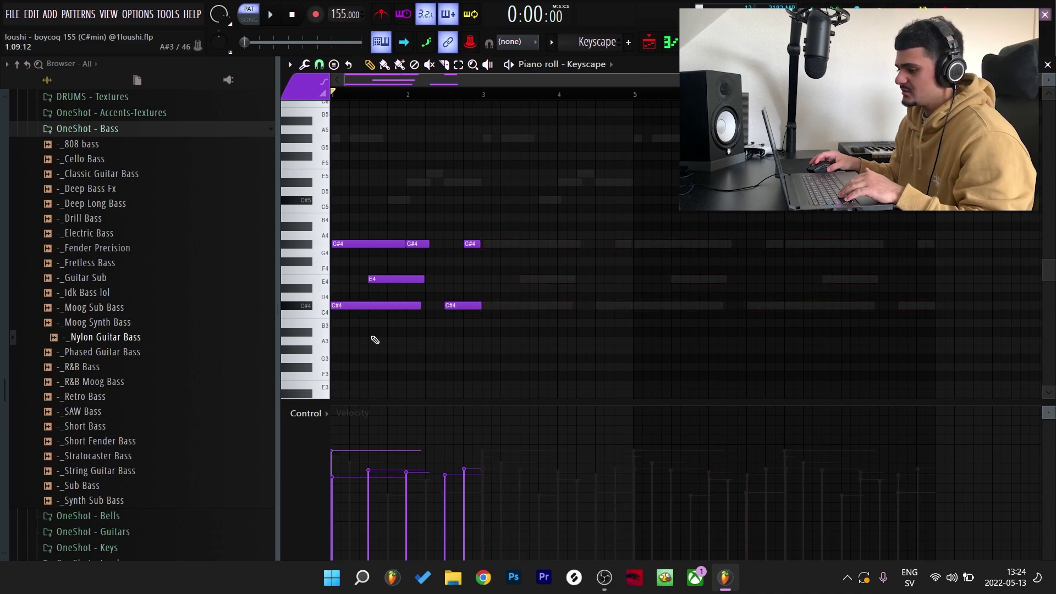
{"action": "left_click", "coordinate": [346, 279]}
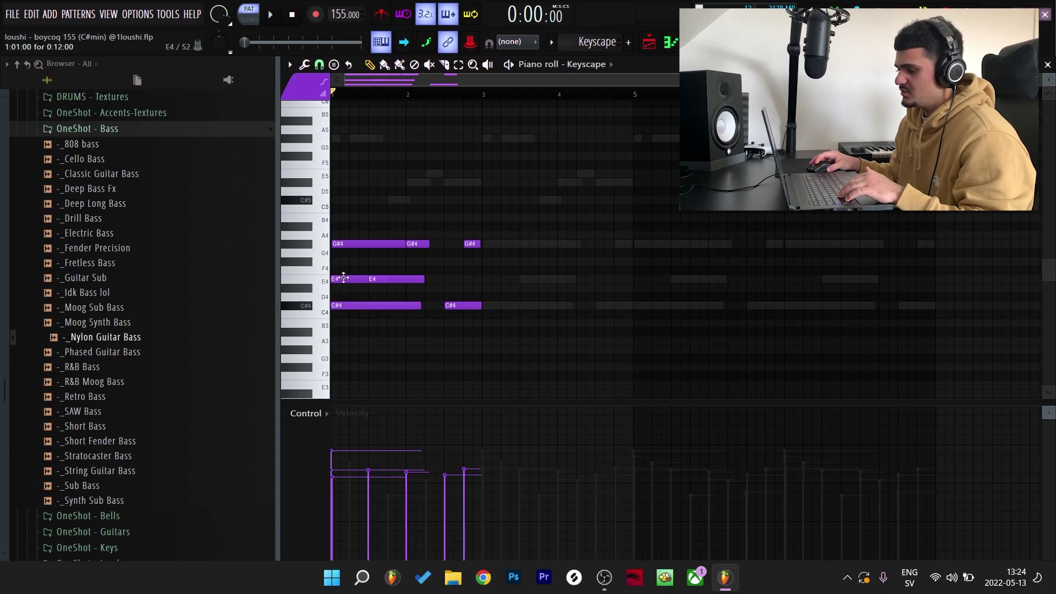
{"action": "right_click", "coordinate": [339, 280]}
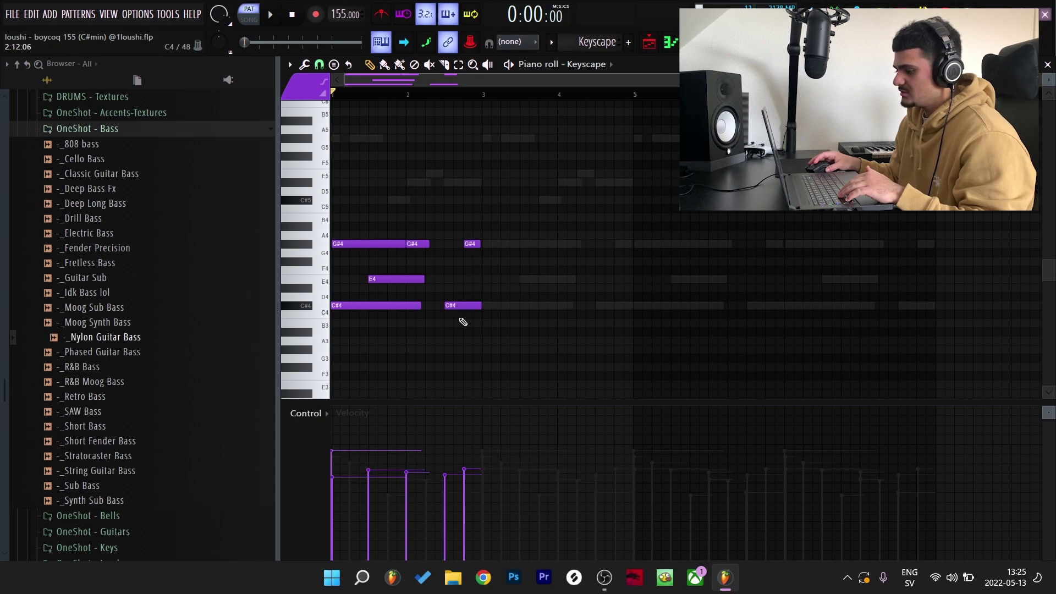
{"action": "key", "text": "space"}
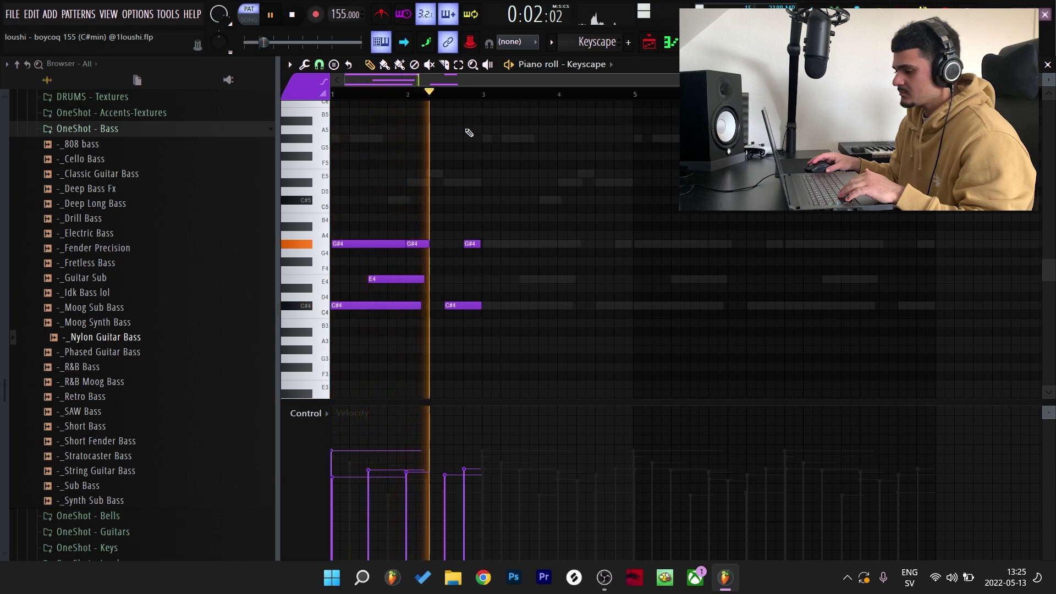
{"action": "key", "text": "space"}
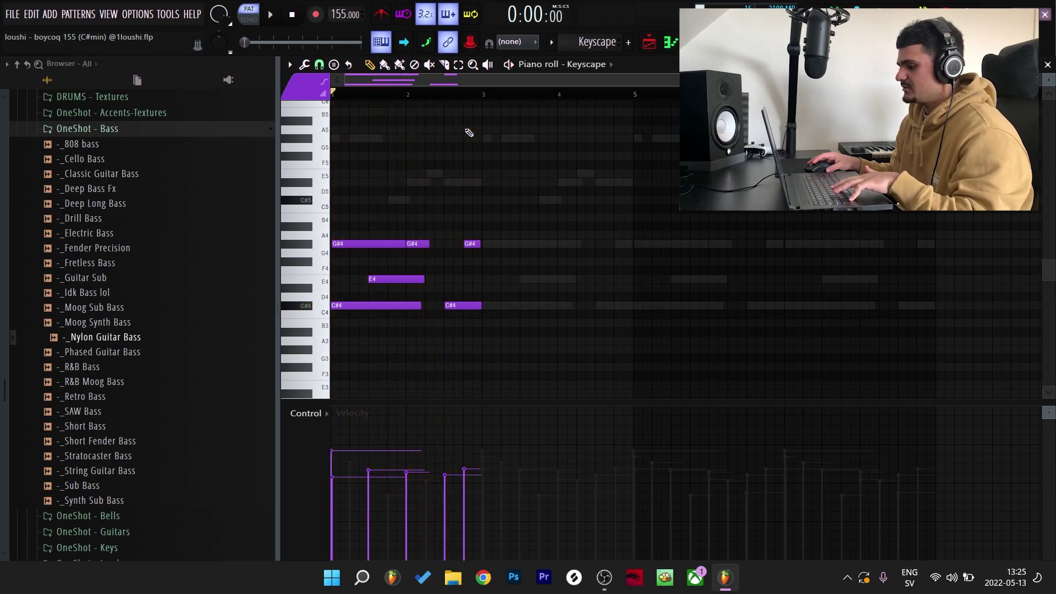
Repeat the two-bar C#4, E4, G#4 chord phrase to fill bars 1–4 and preview it.
{"action": "key", "text": "ctrl+b"}
{"action": "key", "text": "ctrl+b"}
{"action": "key", "text": "ctrl+b"}
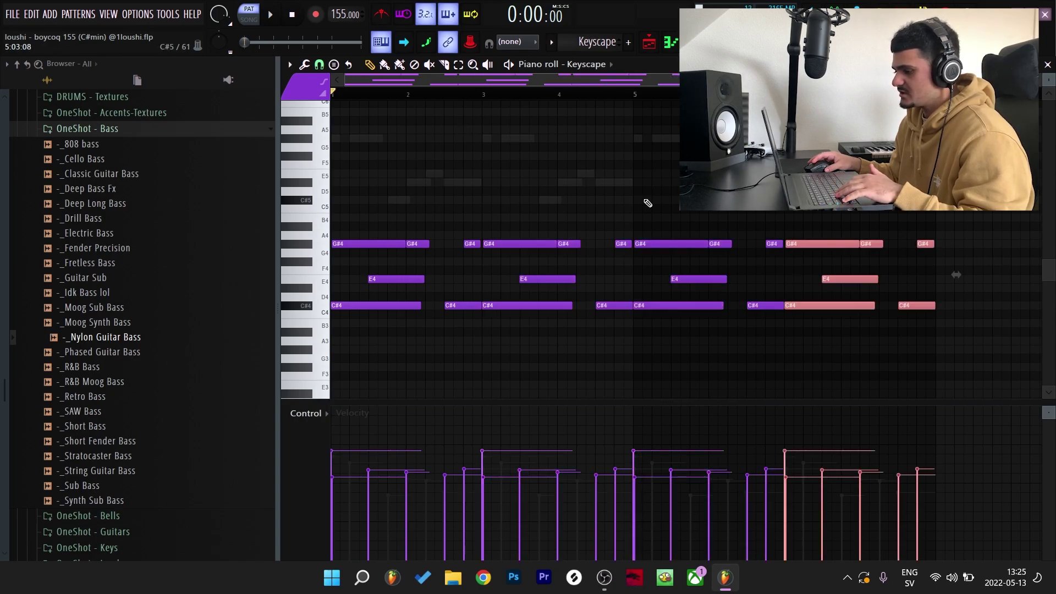
{"action": "key", "text": "space"}
{"action": "key", "text": "ctrl+d"}
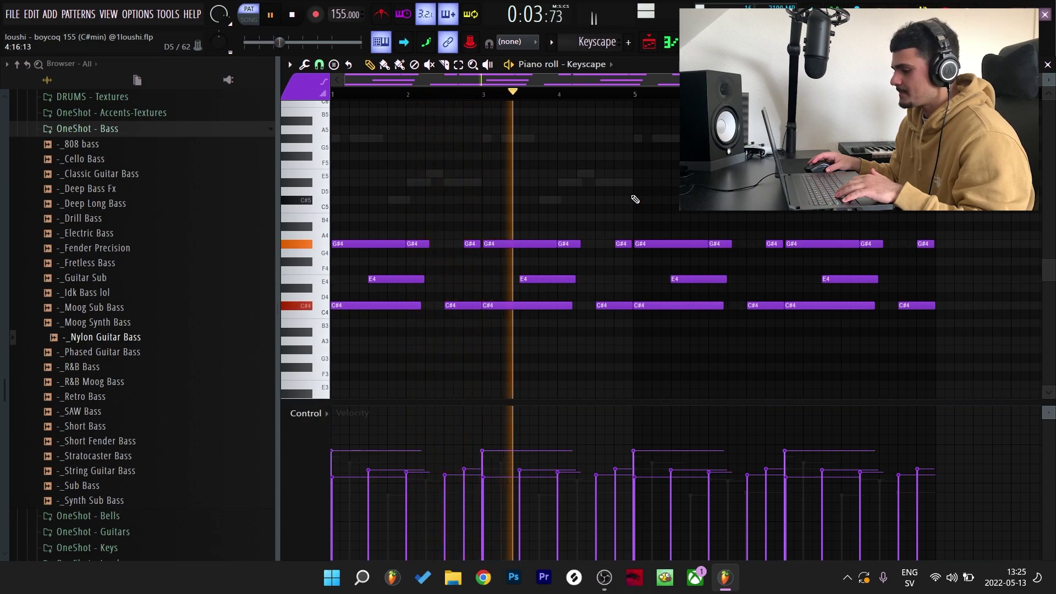
{"action": "key", "text": "space"}
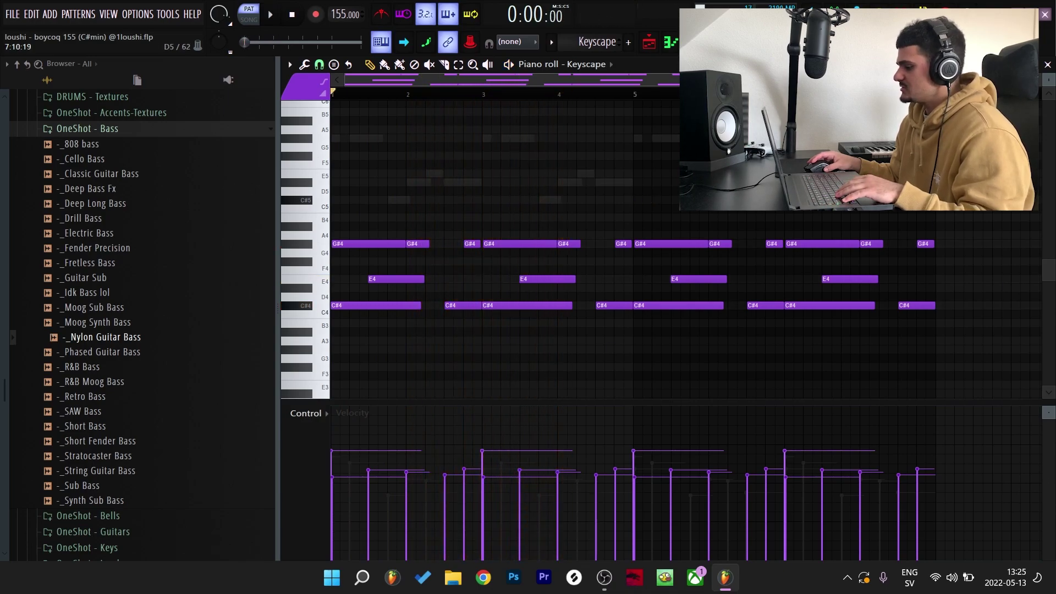
Write an upper melody of G#5, C#5, D#5 and E5 notes above the chords and preview it.
{"action": "scroll", "coordinate": [491, 256], "scroll_direction": "up", "scroll_amount": 3}
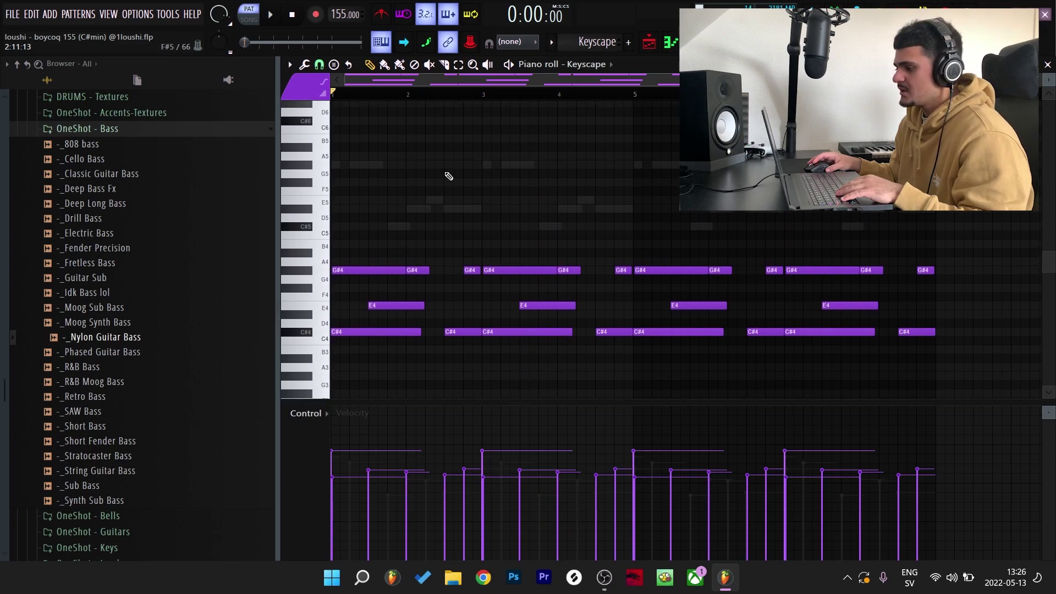
{"action": "left_click", "coordinate": [337, 166]}
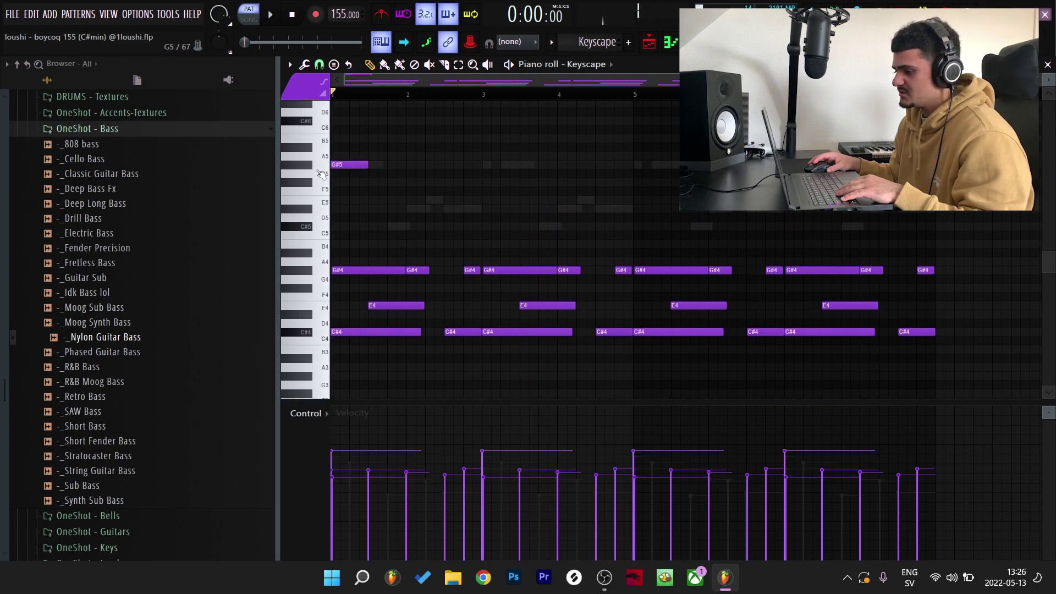
{"action": "left_click", "coordinate": [352, 165]}
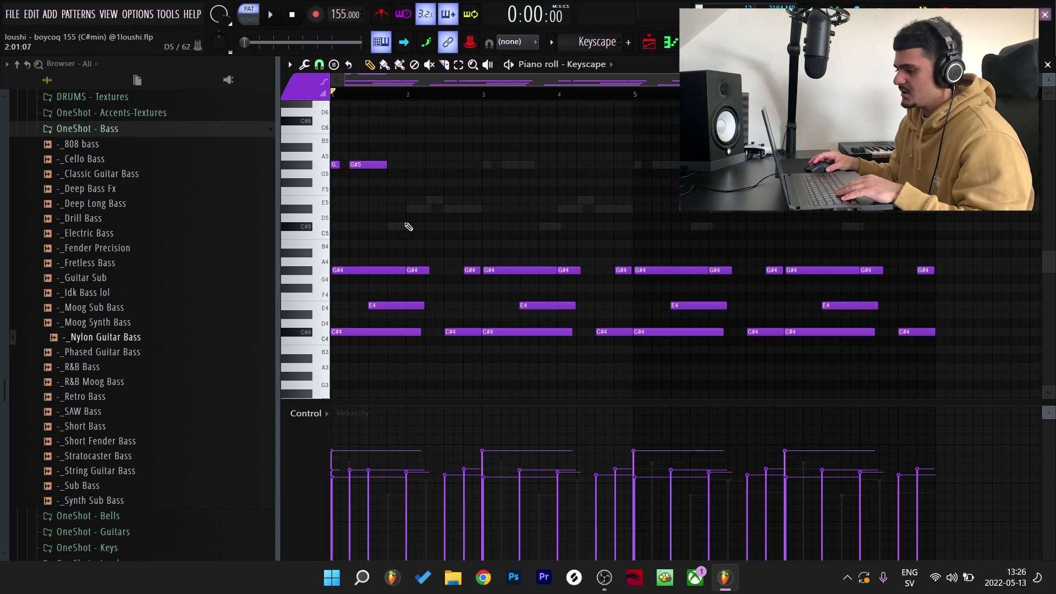
{"action": "left_click", "coordinate": [394, 227]}
{"action": "left_click", "coordinate": [412, 209]}
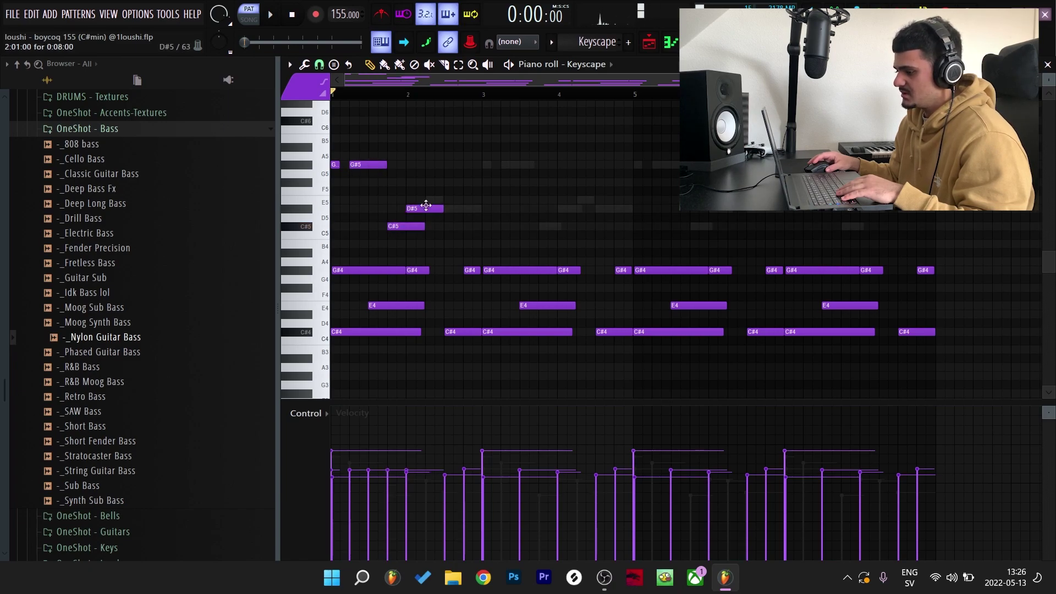
{"action": "left_click", "coordinate": [431, 200]}
{"action": "left_click", "coordinate": [448, 208]}
{"action": "key", "text": "ctrl+z"}
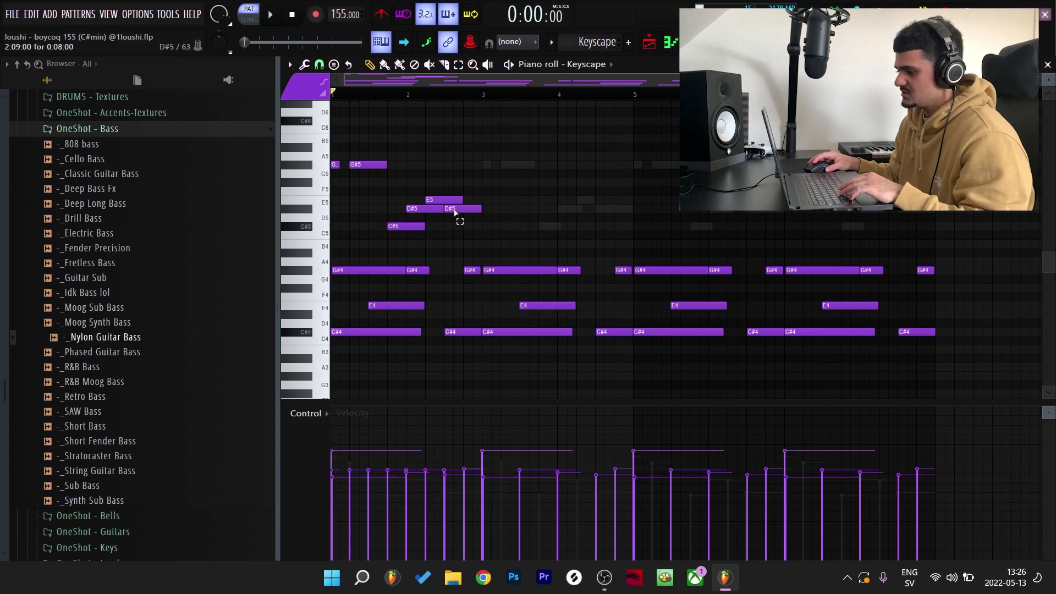
{"action": "key", "text": "space"}
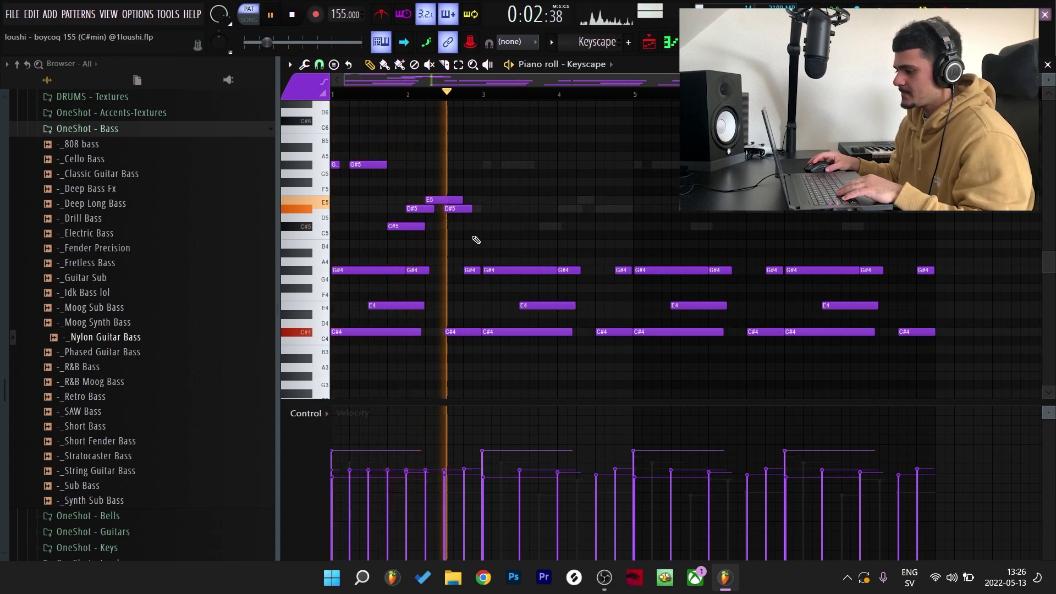
{"action": "key", "text": "space"}
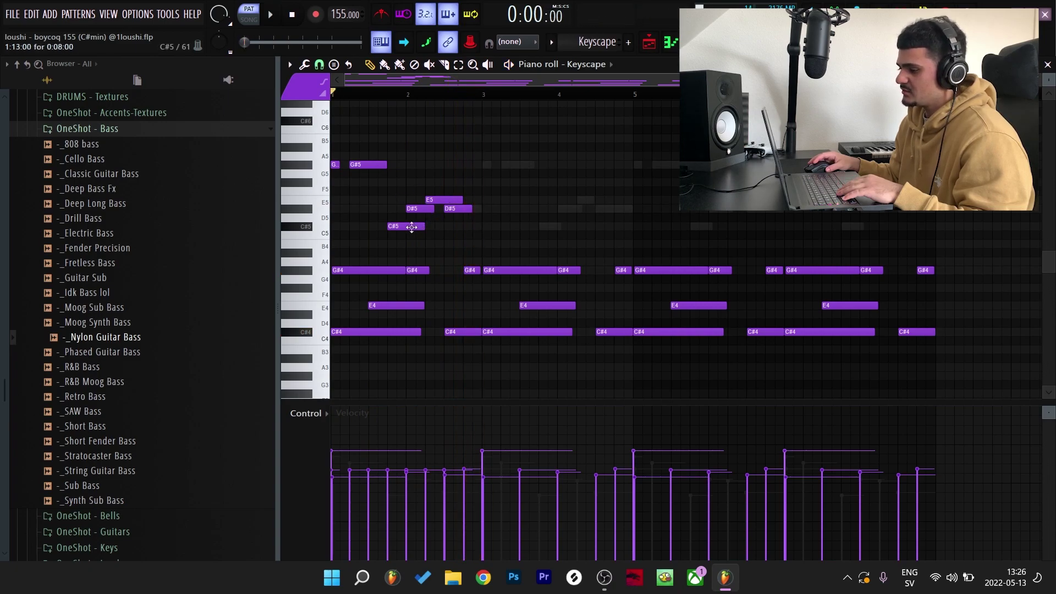
Try E5 raised to F#5 and C#5/D#5 lowered a semitone, reverting both.
{"action": "left_click_drag", "start_coordinate": [436, 200], "coordinate": [435, 182]}
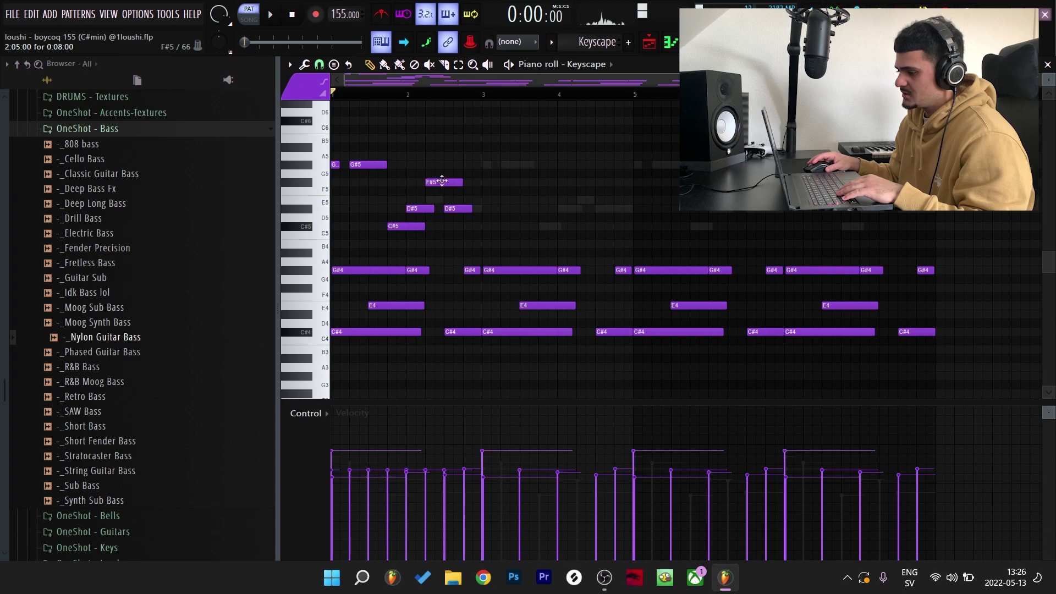
{"action": "key", "text": "space"}
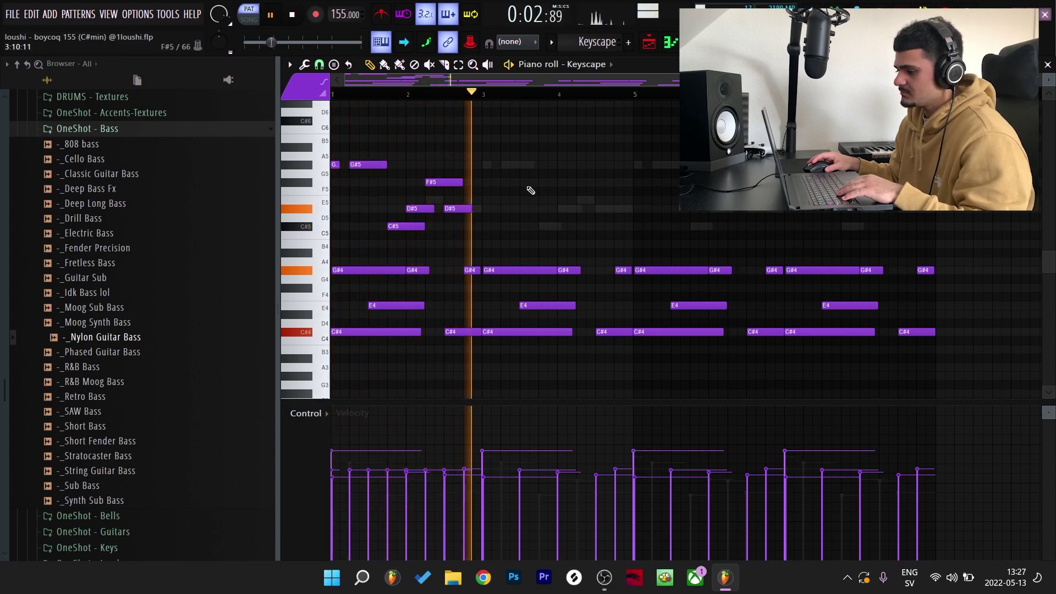
{"action": "key", "text": "space"}
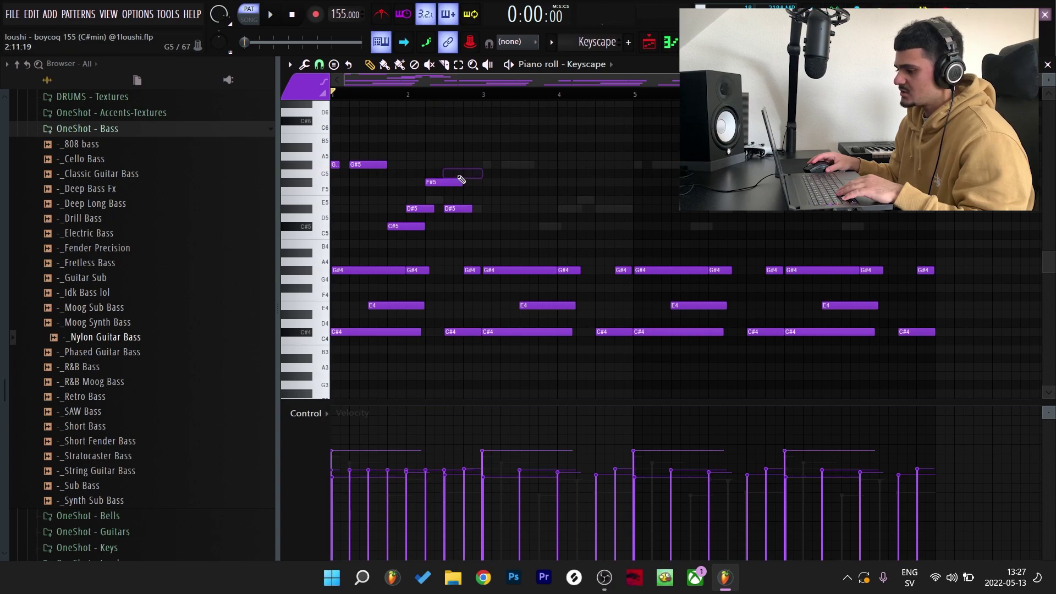
{"action": "left_click_drag", "start_coordinate": [445, 182], "coordinate": [445, 195]}
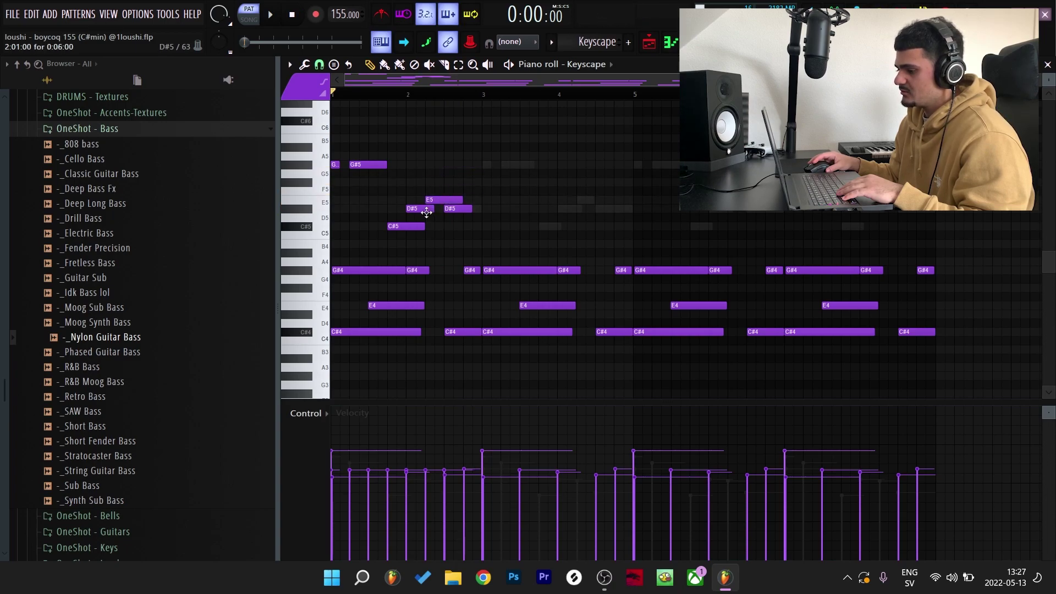
{"action": "key", "text": "space"}
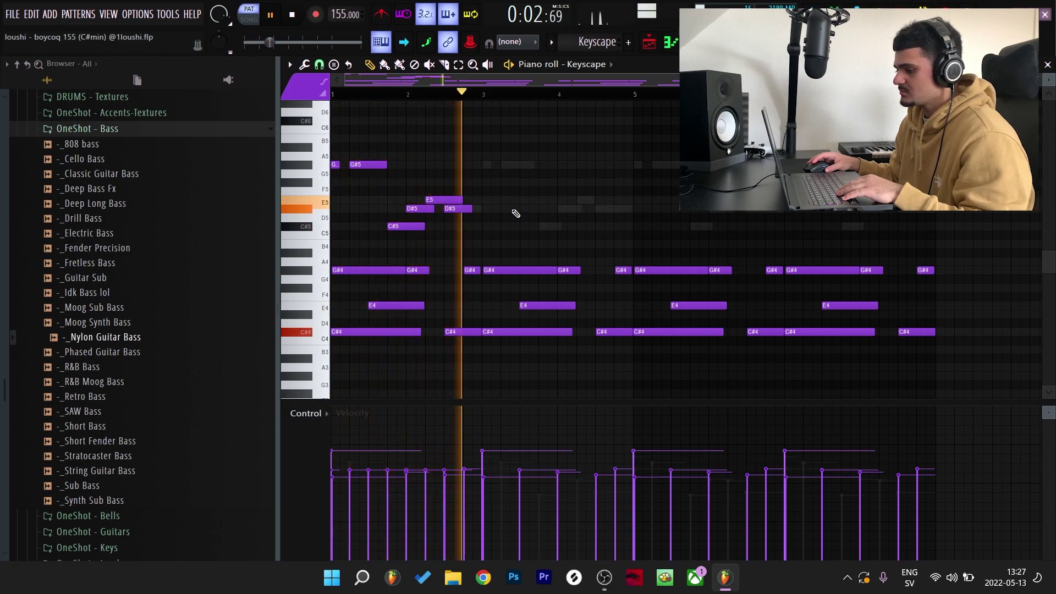
{"action": "key", "text": "space"}
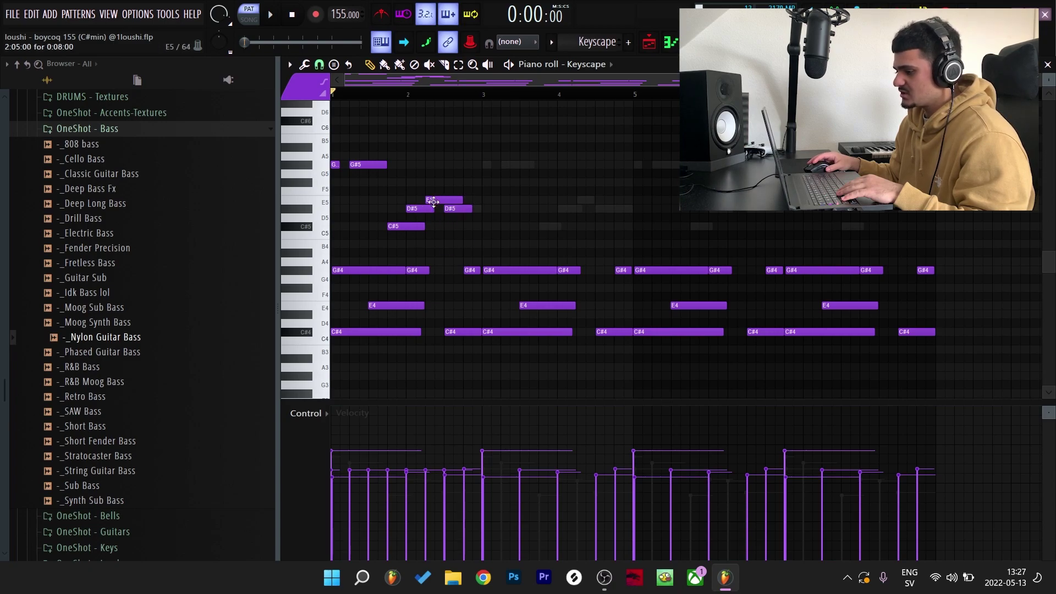
{"action": "left_click_drag", "start_coordinate": [487, 247], "coordinate": [443, 209]}
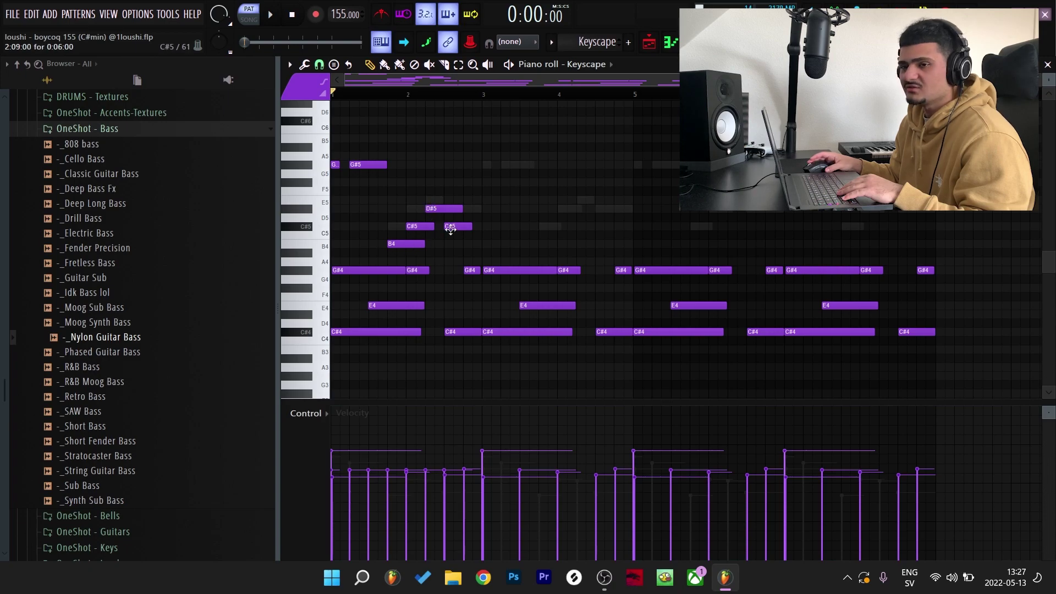
{"action": "key", "text": "space"}
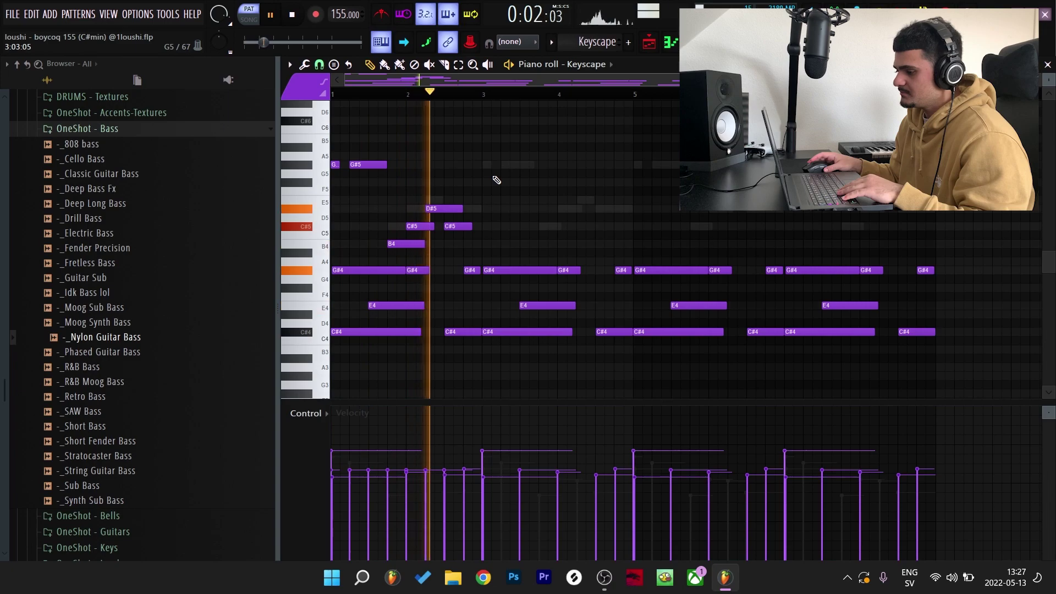
{"action": "key", "text": "space"}
{"action": "key", "text": "ctrl+z"}
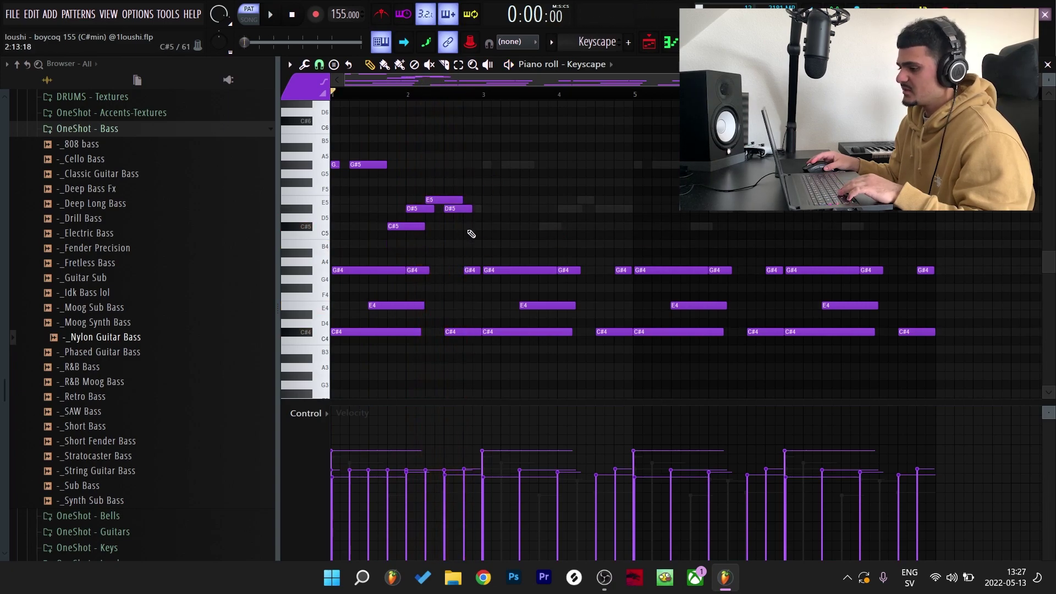
Duplicate the six-note upper melody phrase through the pattern into bars 5–8.
{"action": "left_click_drag", "start_coordinate": [468, 230], "coordinate": [330, 160]}
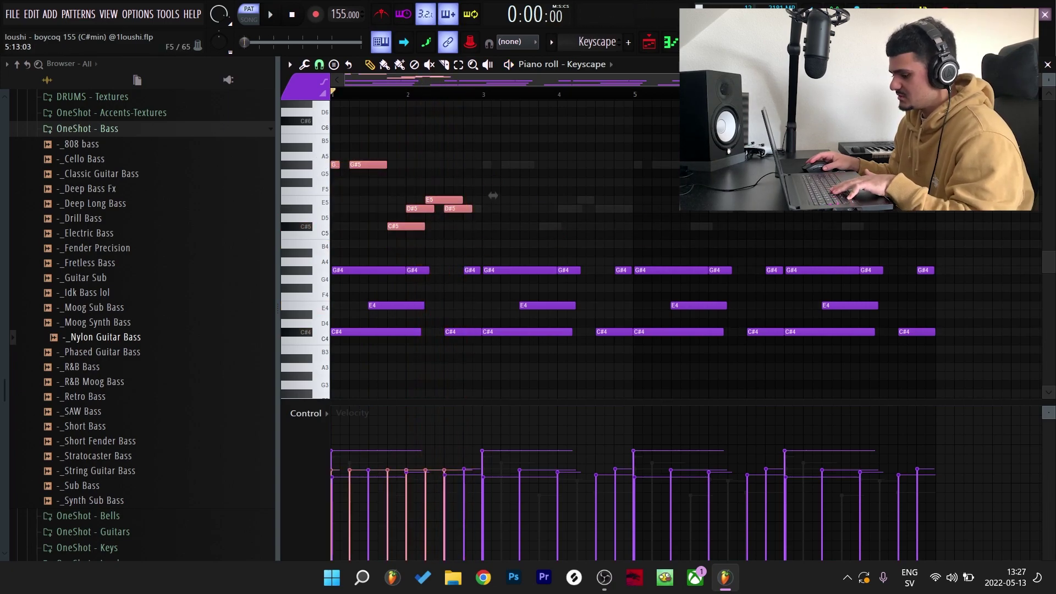
{"action": "key", "text": "ctrl+b"}
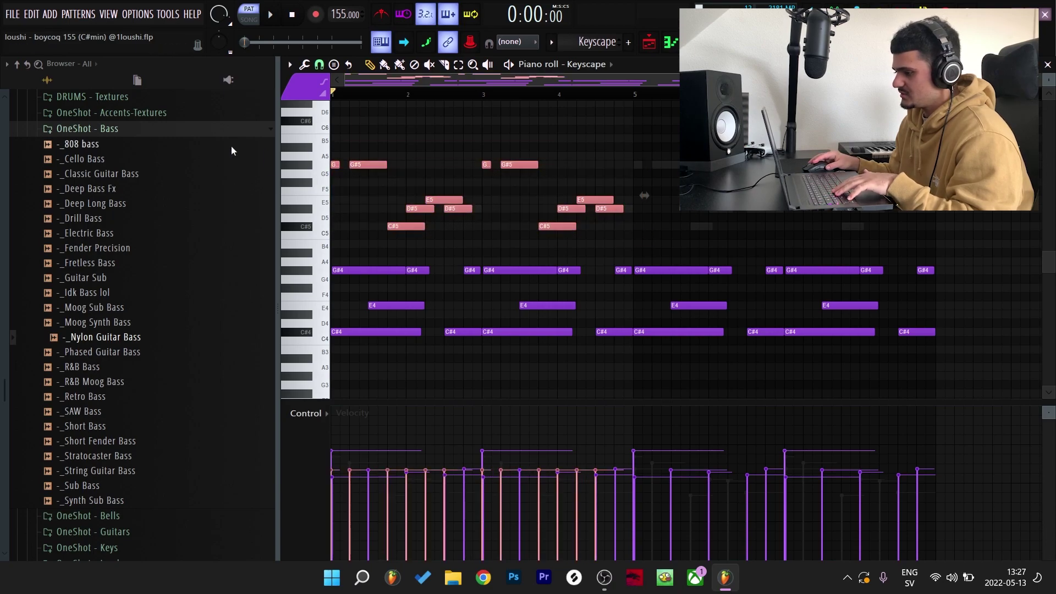
{"action": "key", "text": "ctrl+b"}
{"action": "key", "text": "ctrl+d"}
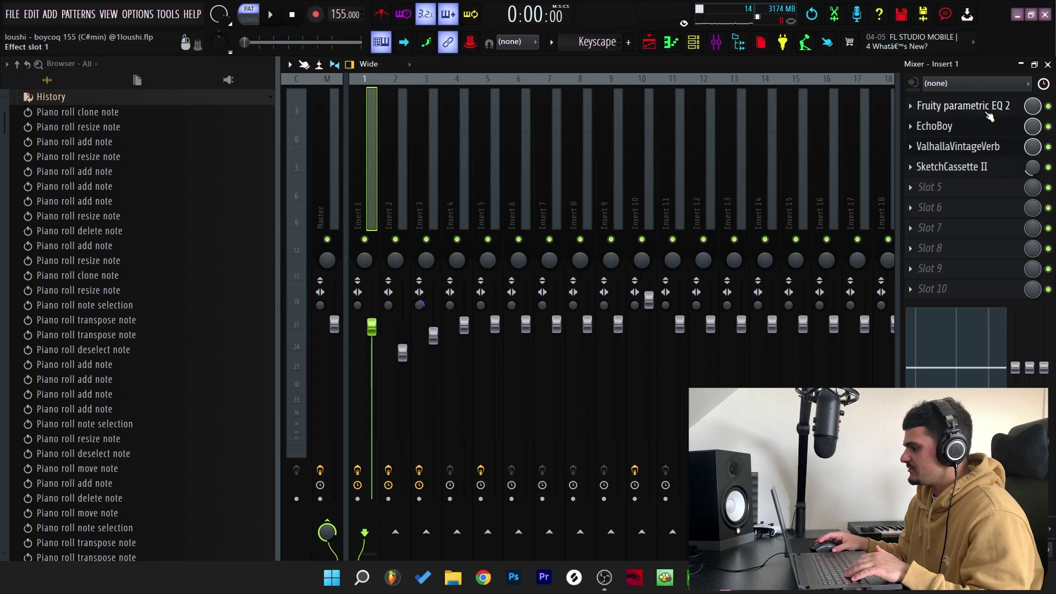
{"action": "left_click", "coordinate": [988, 113]}
{"action": "left_click_drag", "start_coordinate": [400, 191], "coordinate": [385, 159]}
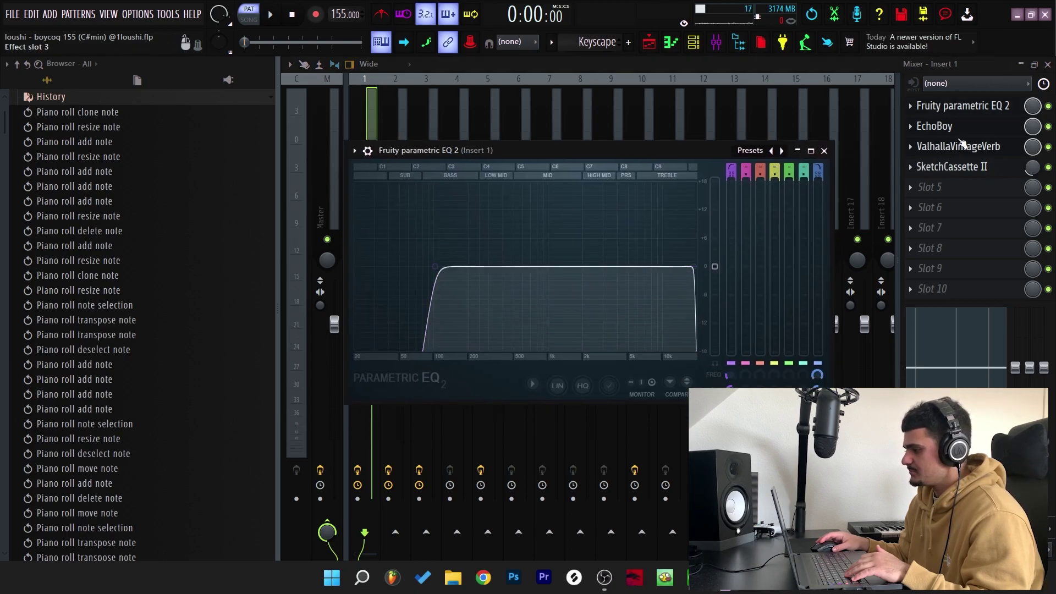
{"action": "left_click", "coordinate": [935, 126]}
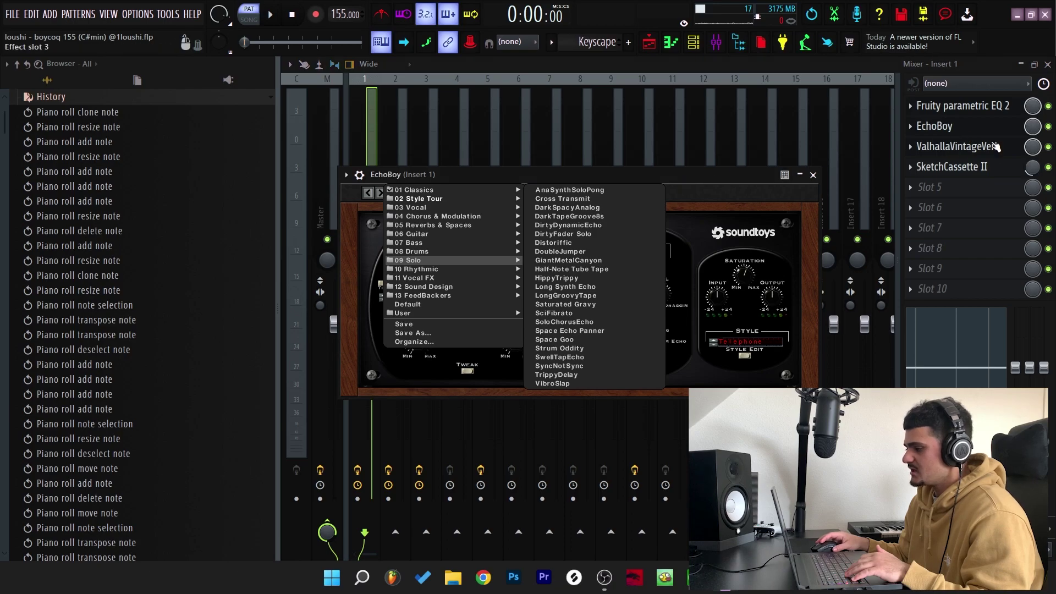
{"action": "mouse_move", "coordinate": [452, 192]}
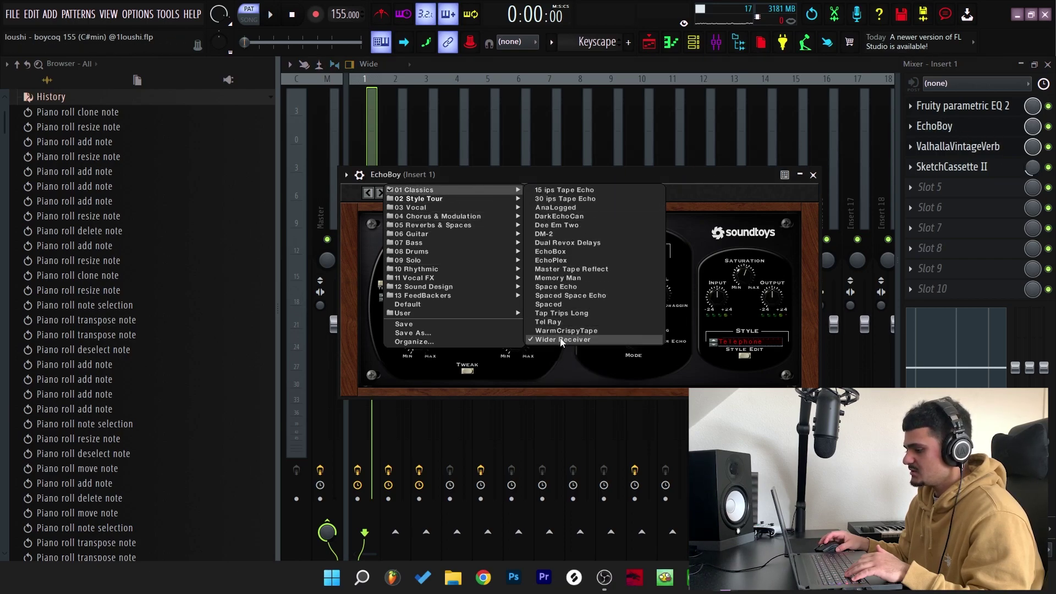
{"action": "left_click", "coordinate": [813, 175]}
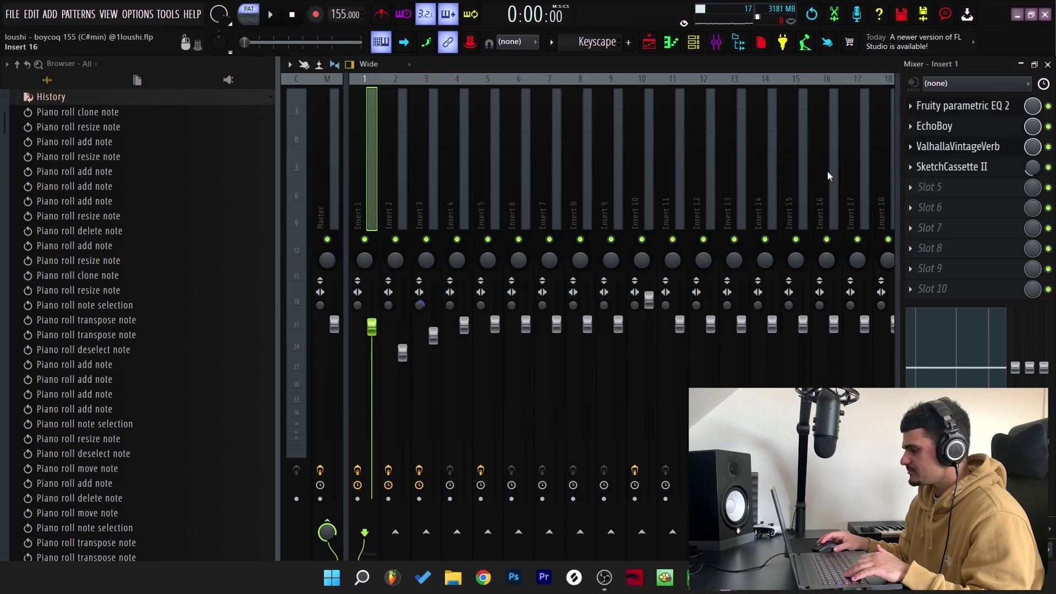
{"action": "left_click", "coordinate": [963, 148]}
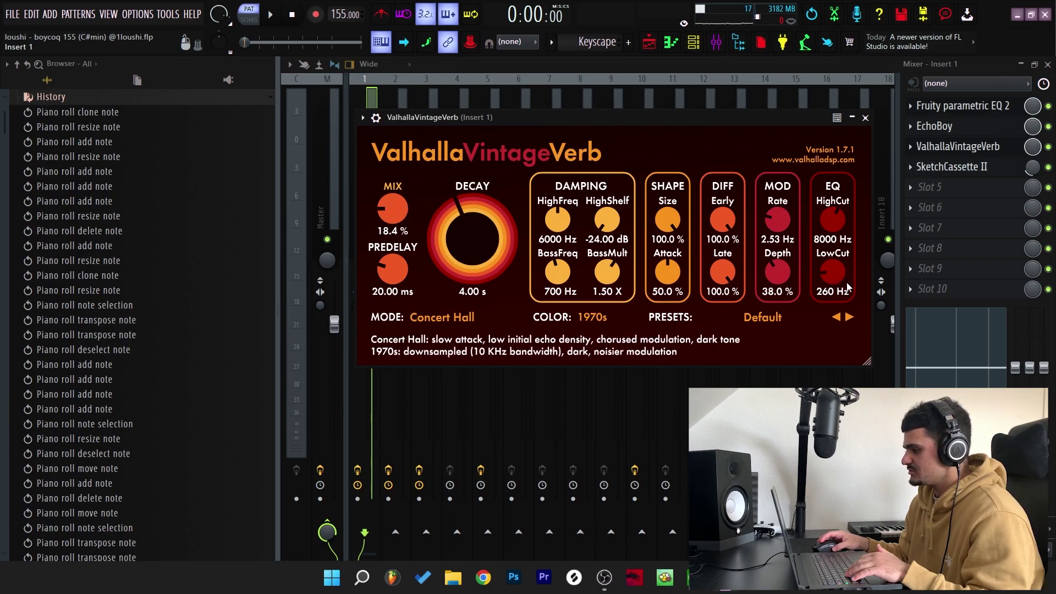
{"action": "left_click", "coordinate": [865, 117]}
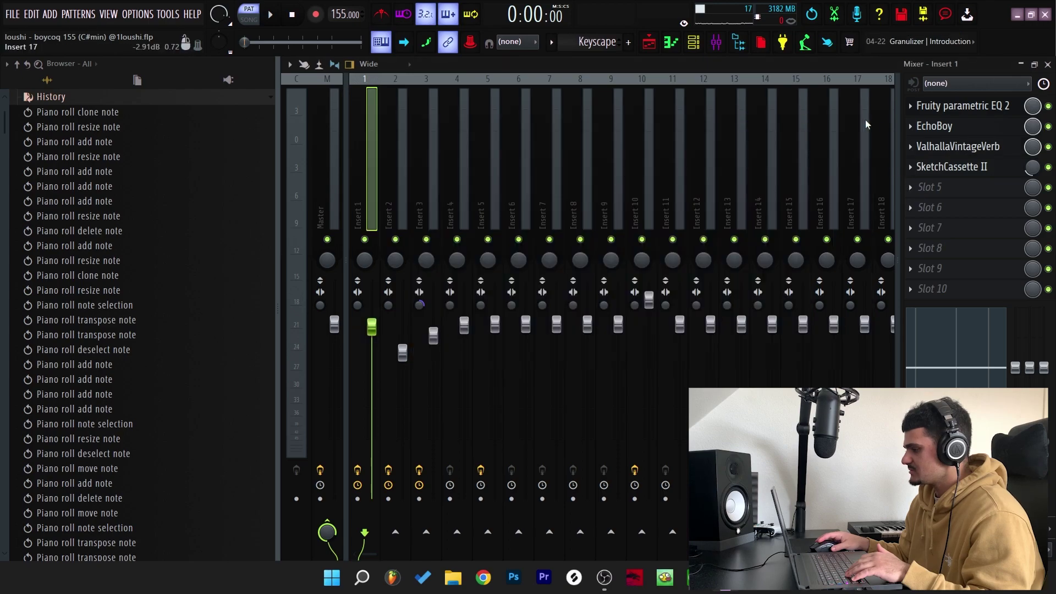
{"action": "left_click", "coordinate": [954, 172]}
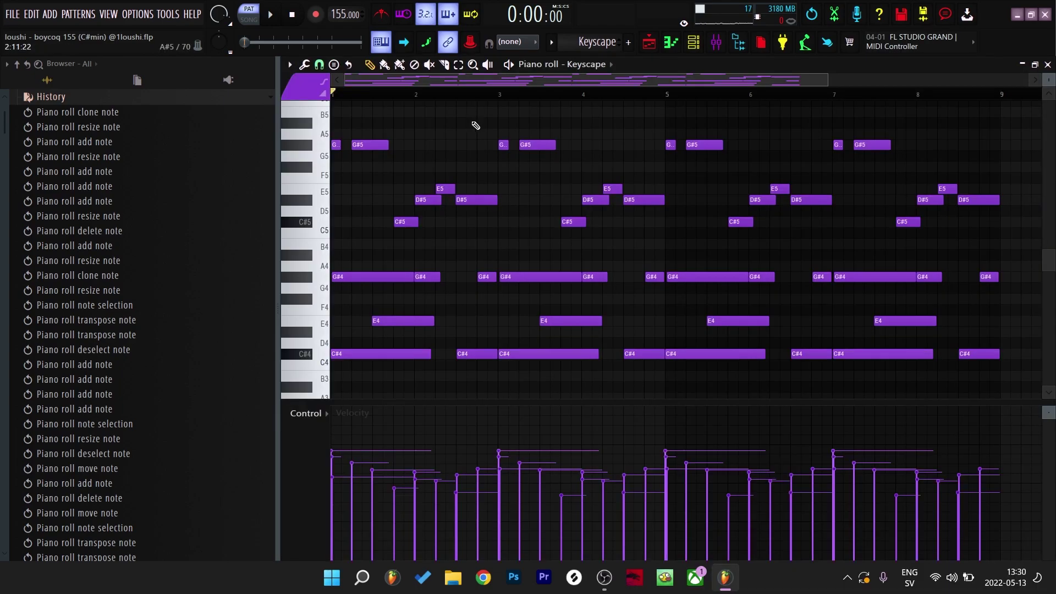
Play the Keyscape melody pattern to hear it.
{"action": "key", "text": "space"}
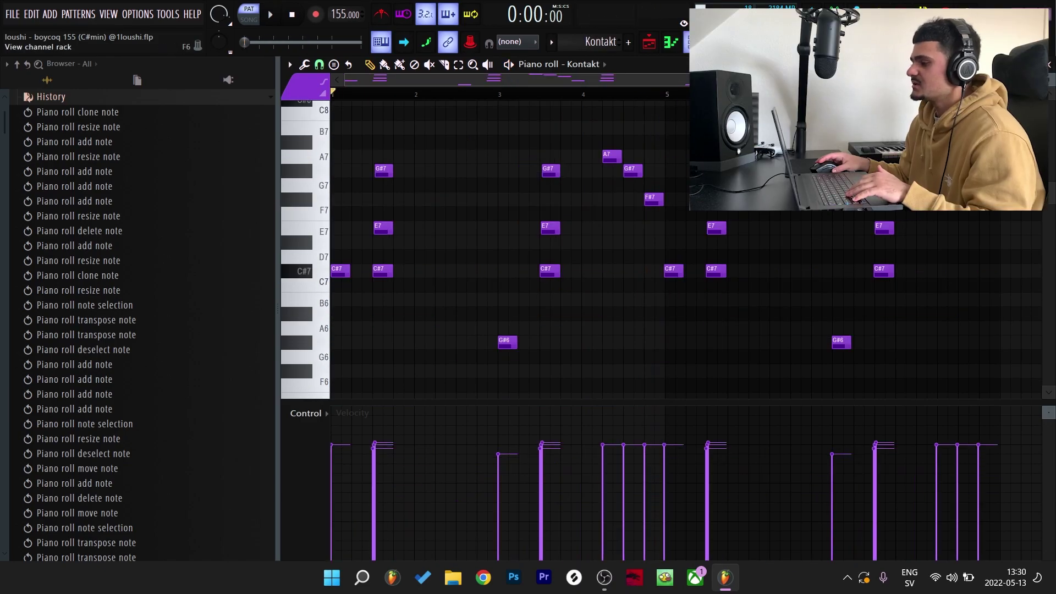
{"action": "left_click", "coordinate": [694, 42]}
{"action": "left_click", "coordinate": [530, 217]}
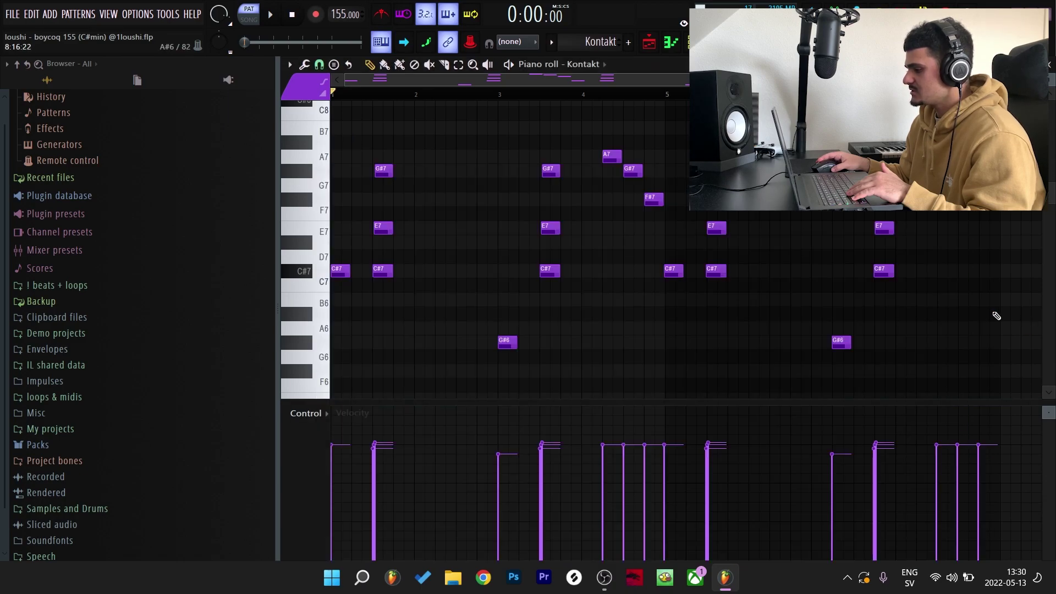
{"action": "scroll", "coordinate": [510, 267], "scroll_direction": "up", "scroll_amount": 2}
{"action": "scroll", "coordinate": [472, 319], "scroll_direction": "down", "scroll_amount": 2}
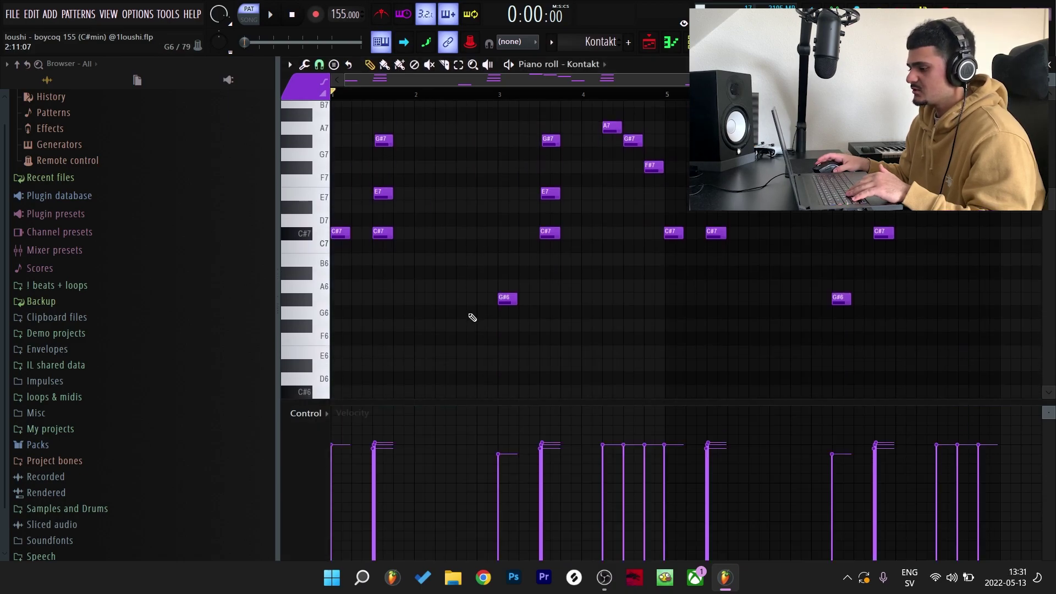
{"action": "key", "text": "space"}
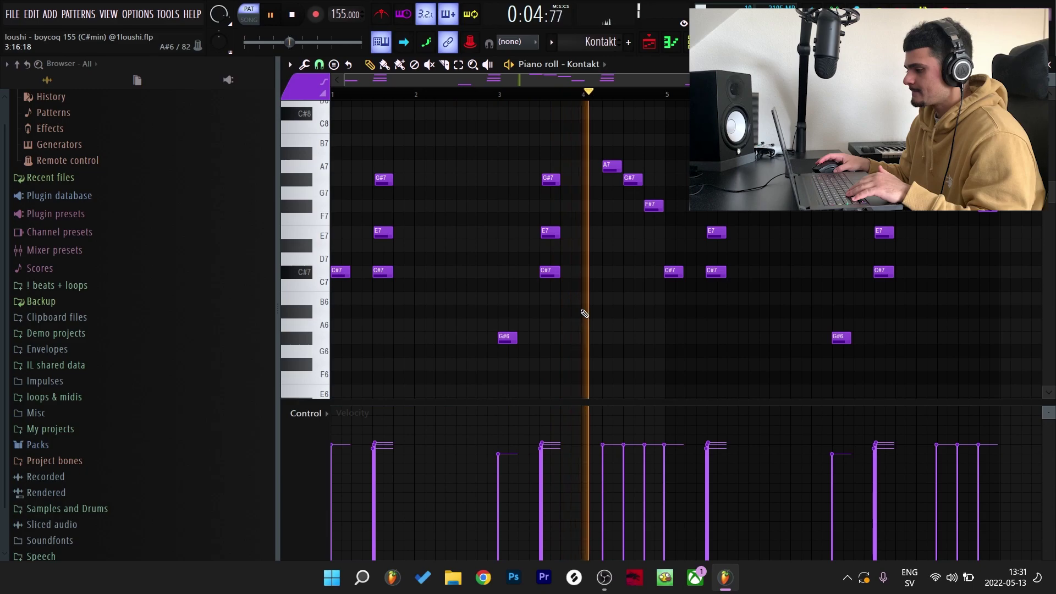
{"action": "key", "text": "space"}
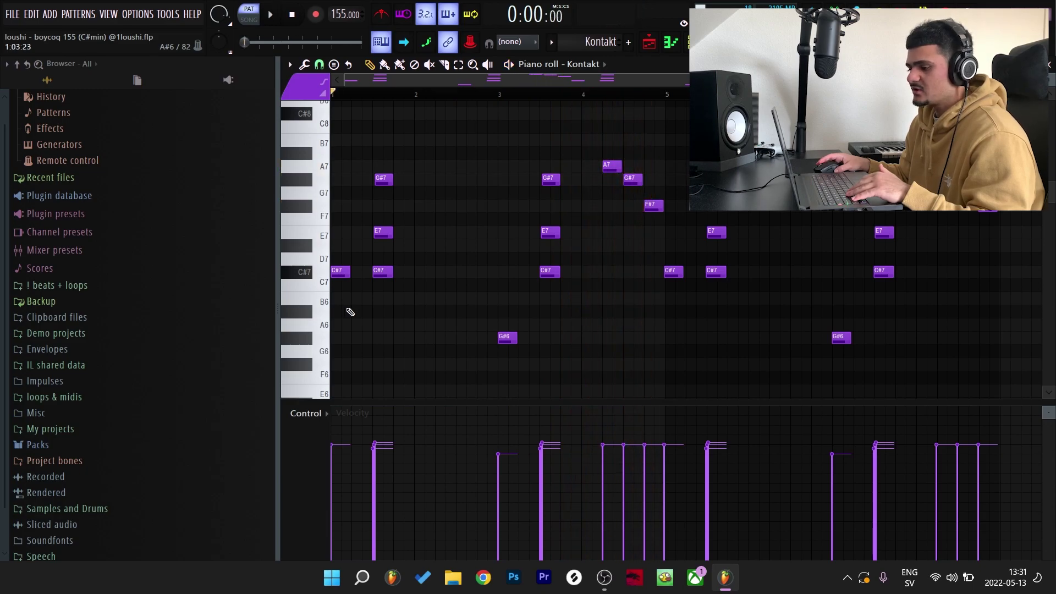
{"action": "right_click", "coordinate": [340, 271]}
{"action": "right_click", "coordinate": [508, 337]}
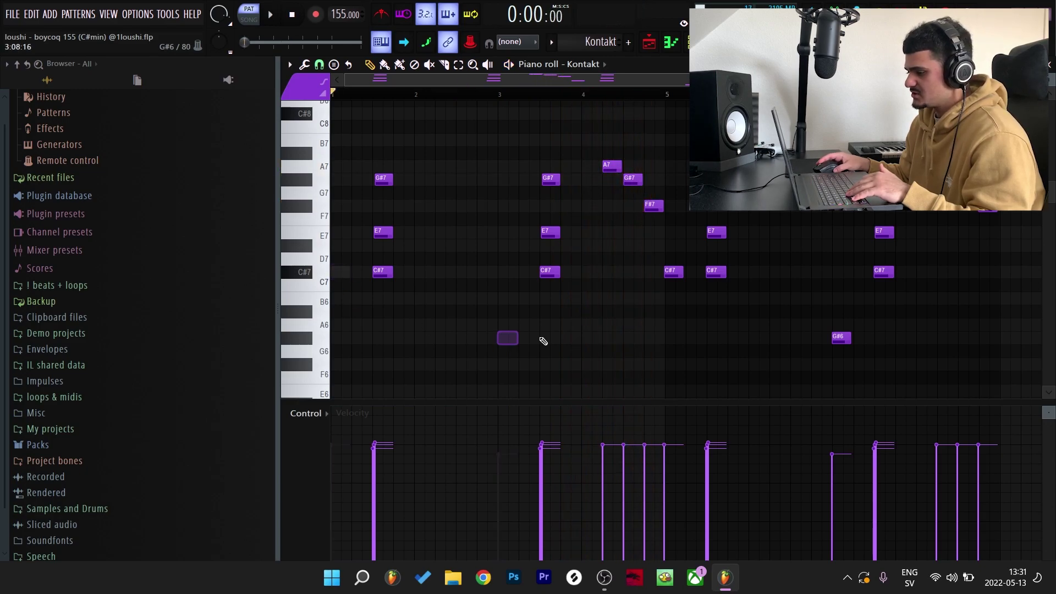
{"action": "right_click", "coordinate": [654, 205]}
{"action": "right_click", "coordinate": [633, 179]}
{"action": "right_click", "coordinate": [612, 165]}
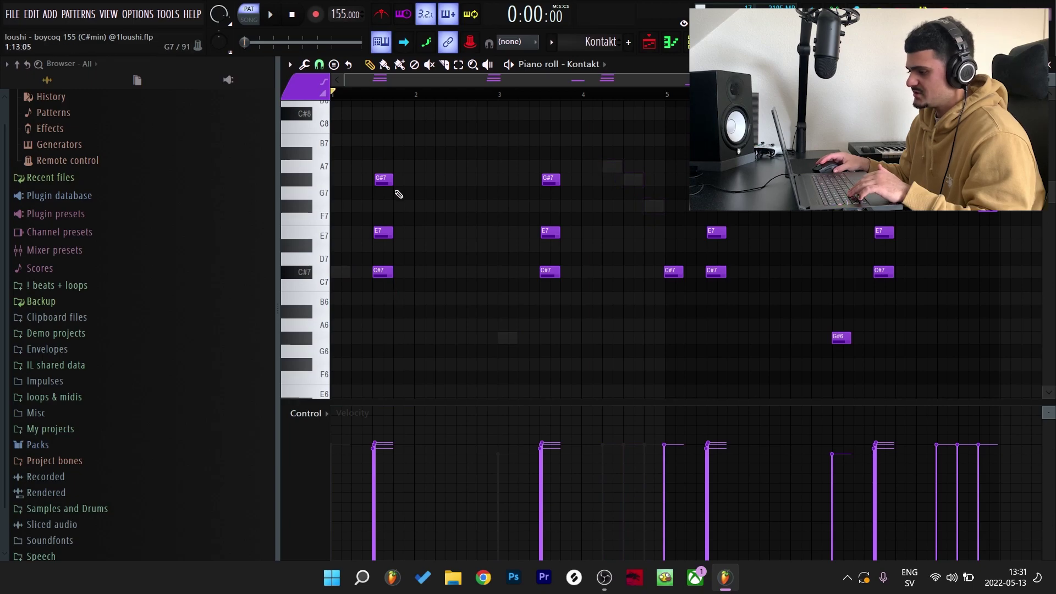
{"action": "left_click_drag", "start_coordinate": [566, 280], "coordinate": [394, 149]}
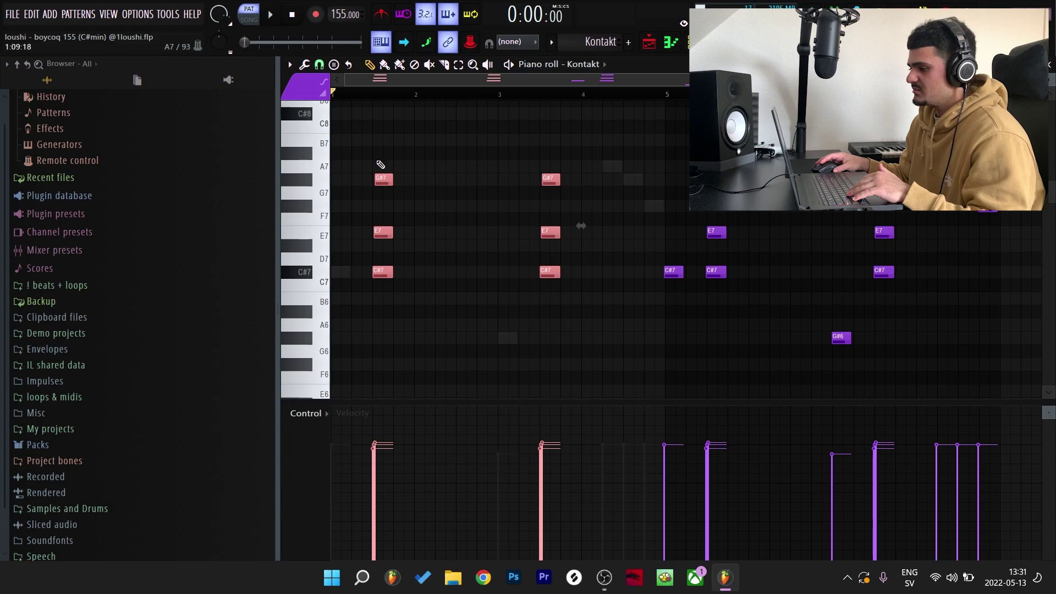
{"action": "left_click", "coordinate": [561, 134]}
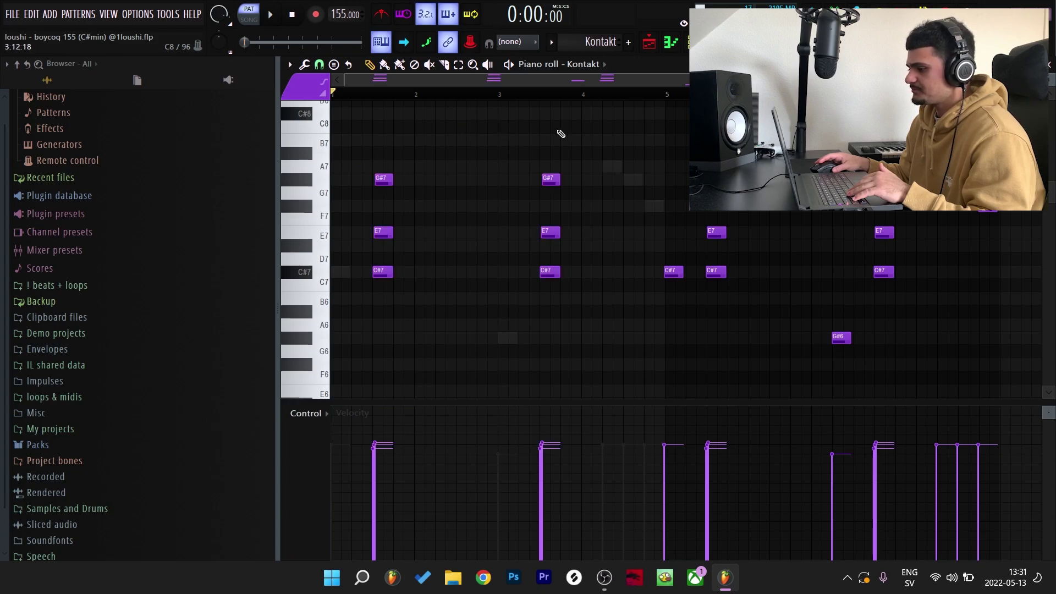
{"action": "left_click_drag", "start_coordinate": [431, 286], "coordinate": [383, 237]}
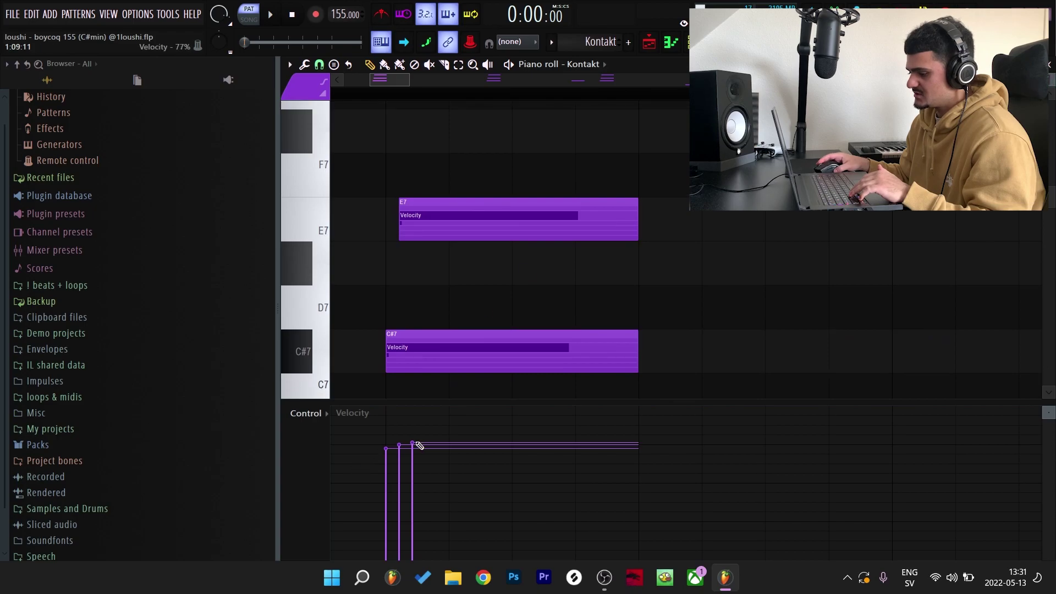
{"action": "right_click", "coordinate": [500, 306], "text": "ctrl"}
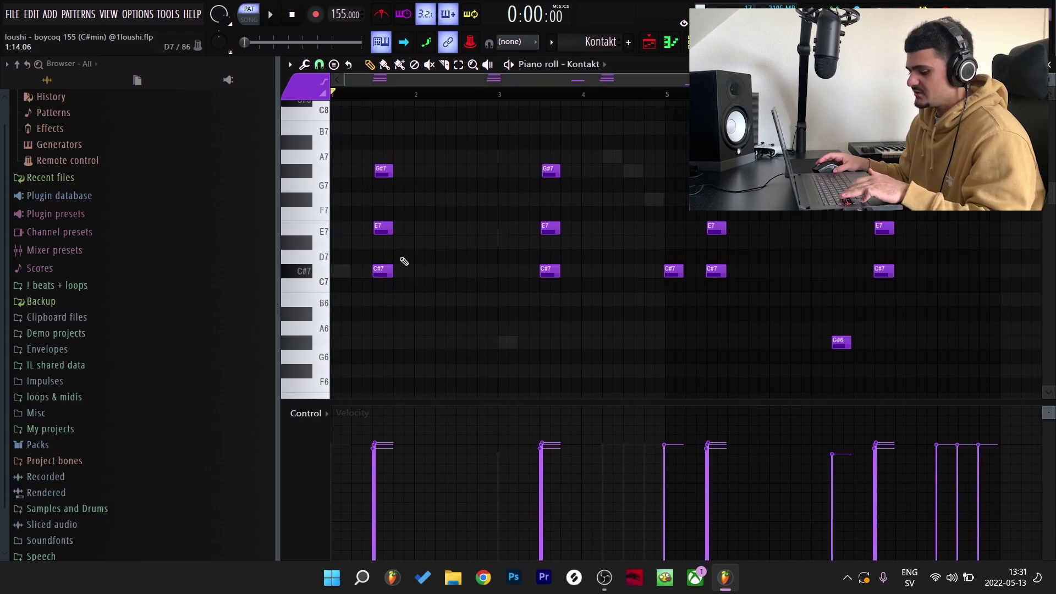
{"action": "key", "text": "space"}
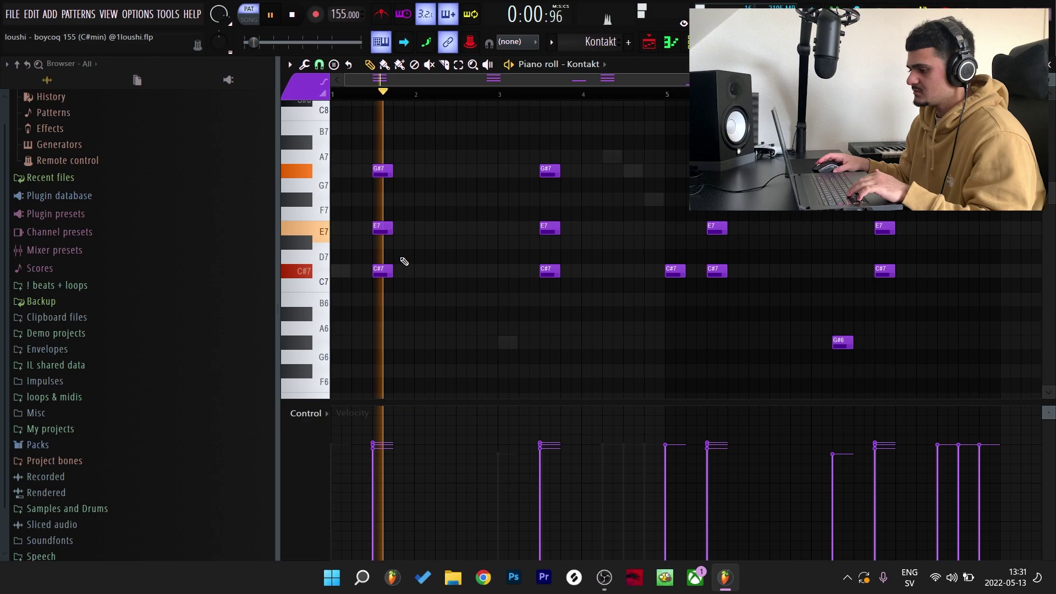
{"action": "key", "text": "space"}
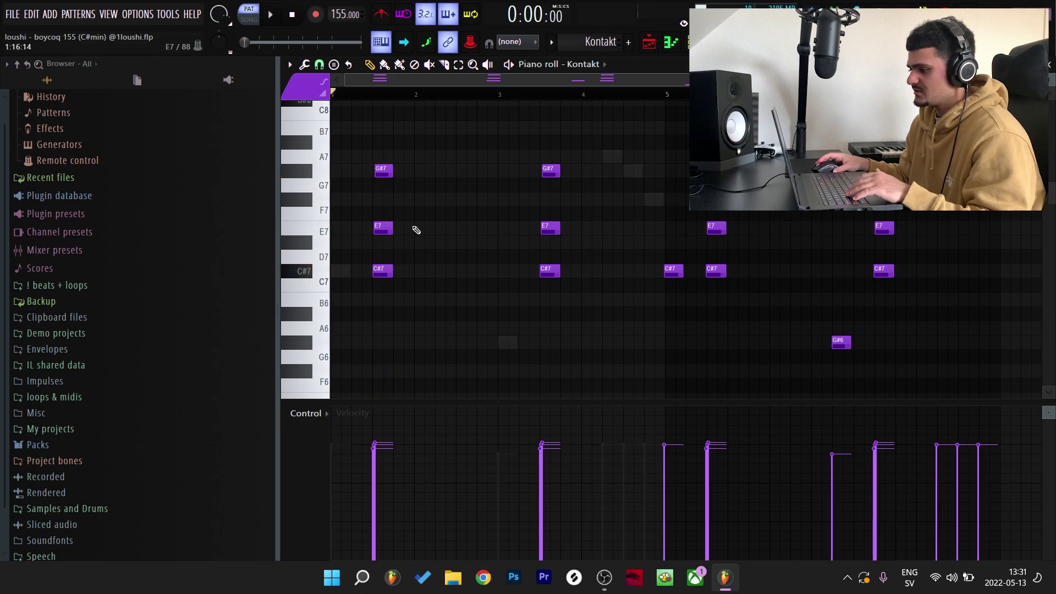
{"action": "key", "text": "space"}
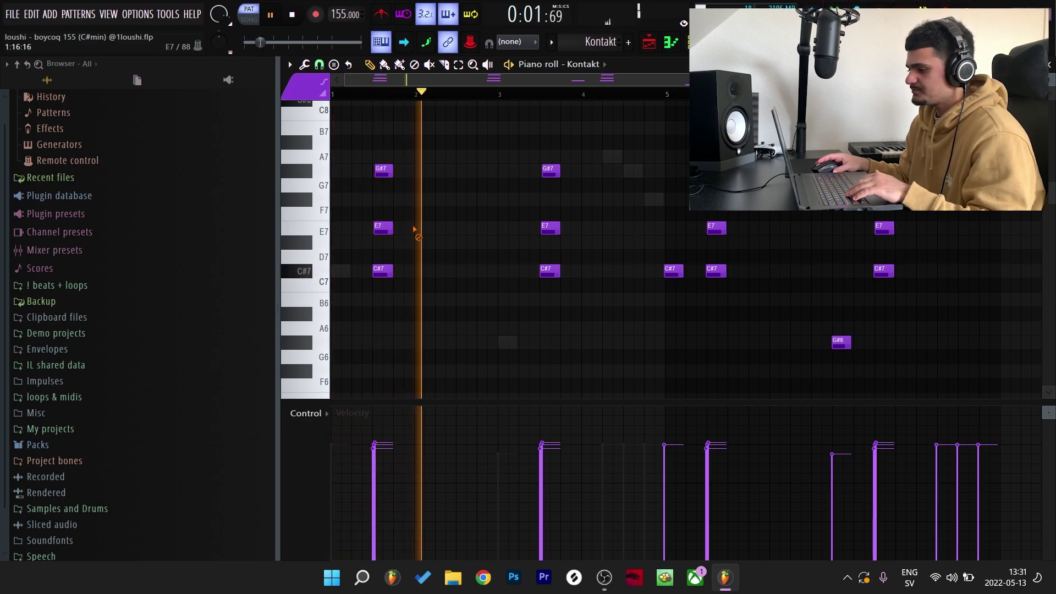
{"action": "key", "text": "space"}
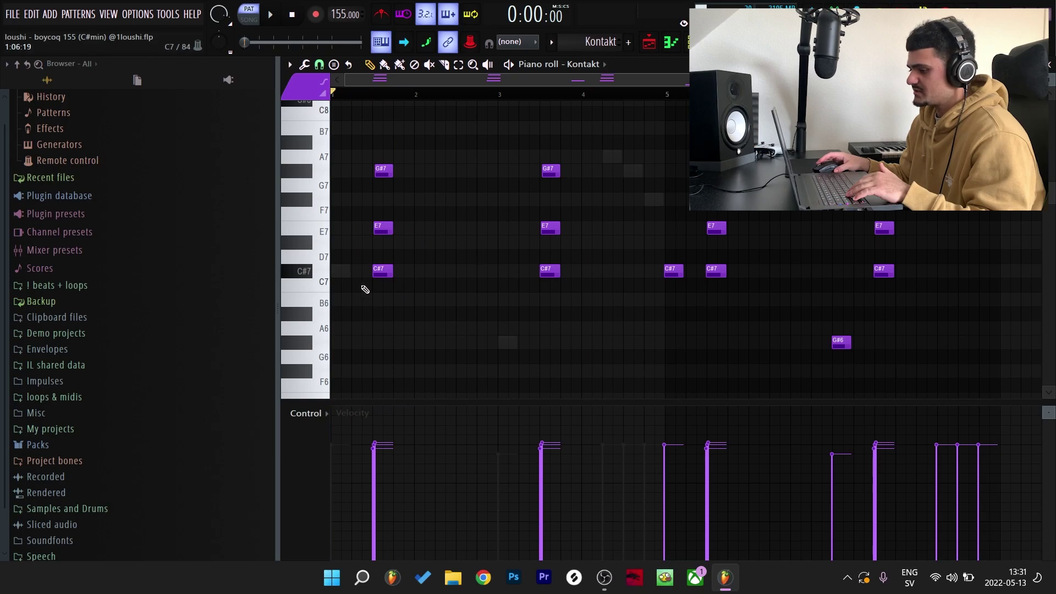
{"action": "mouse_move", "coordinate": [352, 272]}
{"action": "left_mouse_down"}
{"action": "mouse_move", "coordinate": [375, 271]}
{"action": "mouse_move", "coordinate": [342, 272]}
{"action": "left_mouse_up"}
{"action": "left_click_drag", "start_coordinate": [412, 271], "coordinate": [506, 342]}
{"action": "left_click", "coordinate": [611, 156]}
{"action": "left_click", "coordinate": [633, 171]}
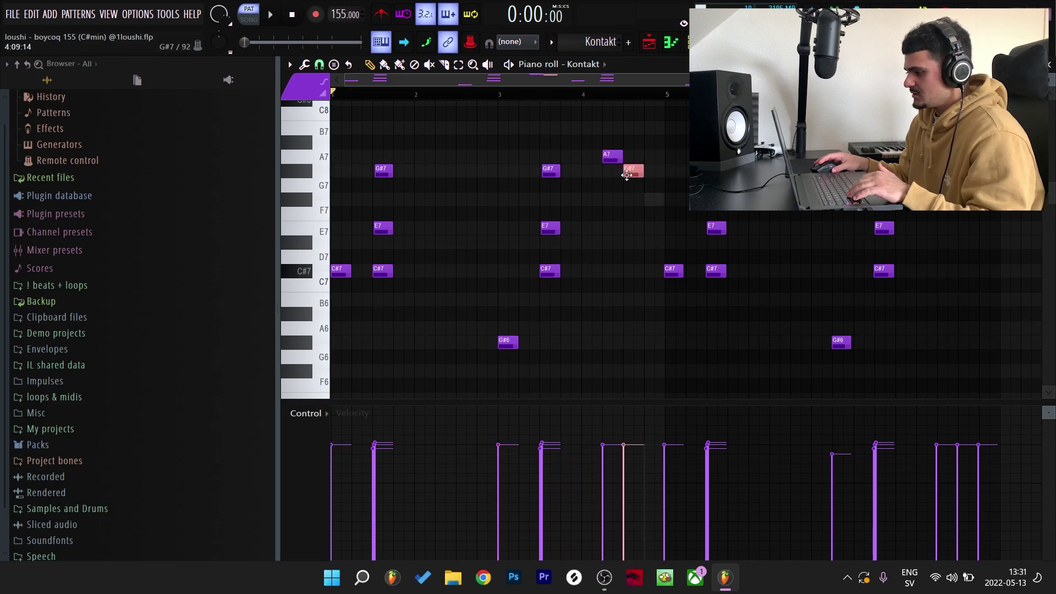
{"action": "left_click", "coordinate": [655, 200]}
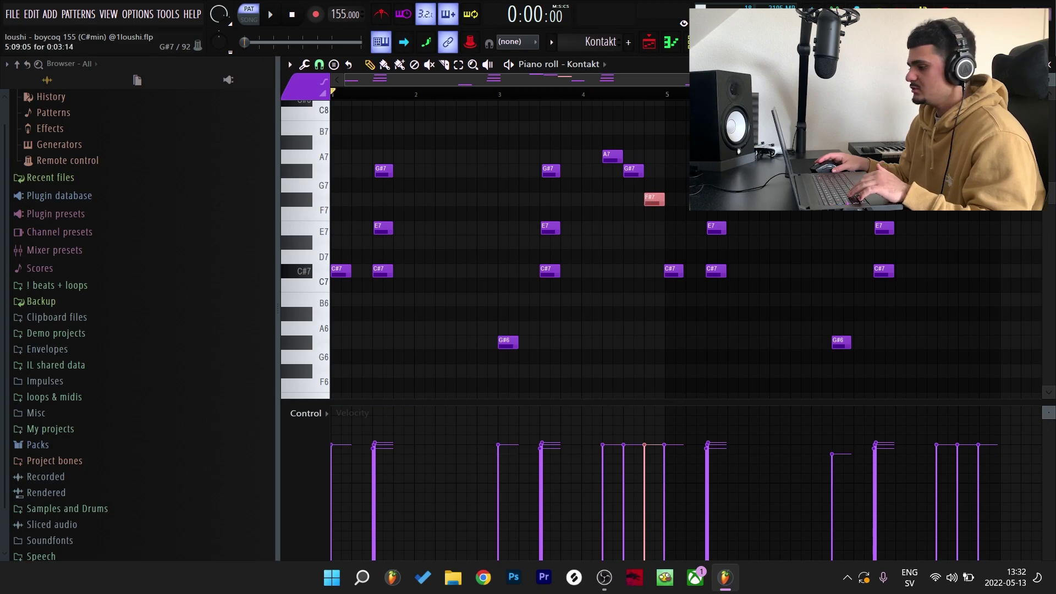
Review Insert 2's parametric EQ, Valhalla reverb and EchoBoy echo, then play the Kontakt melody.
{"action": "key", "text": "F9"}
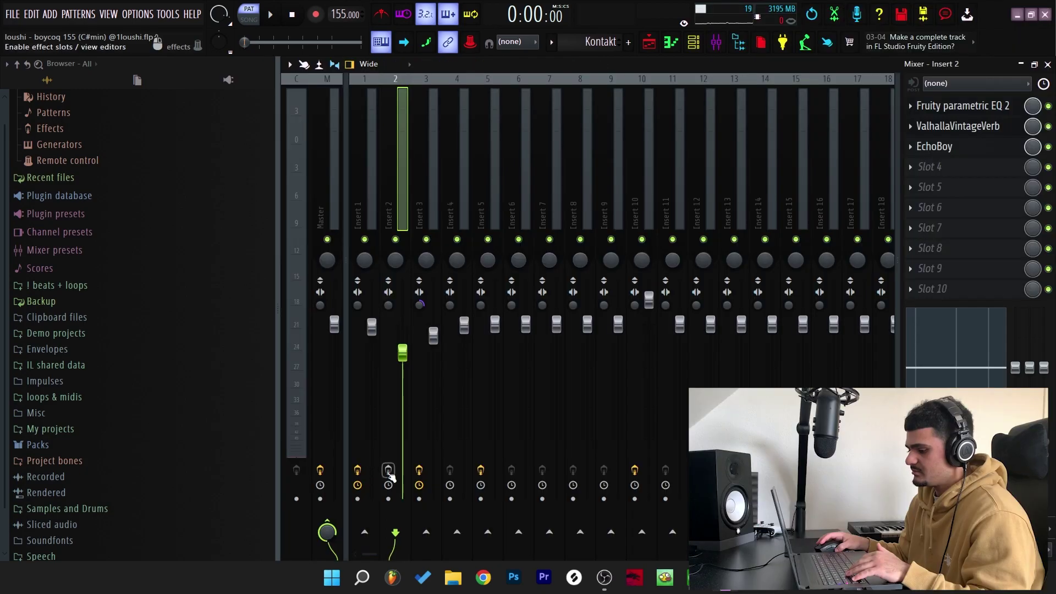
{"action": "left_click", "coordinate": [983, 110]}
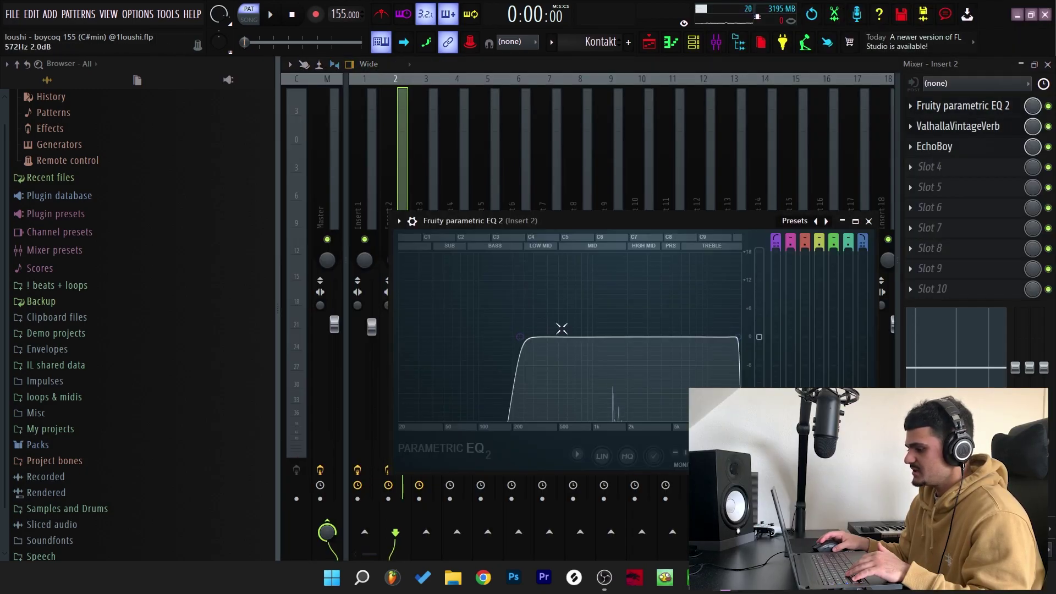
{"action": "left_click", "coordinate": [968, 126]}
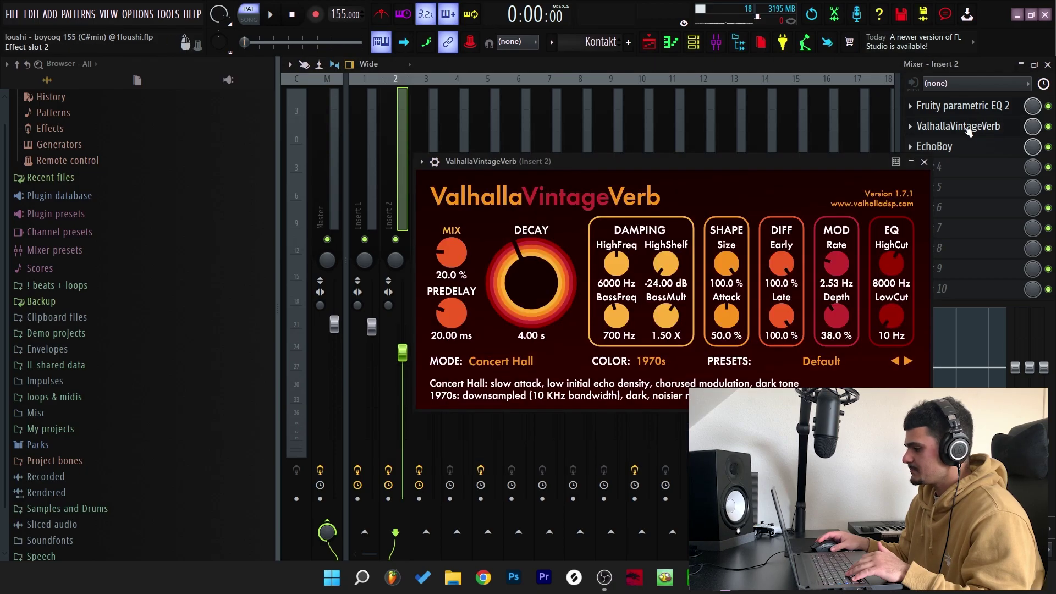
{"action": "left_click", "coordinate": [935, 146]}
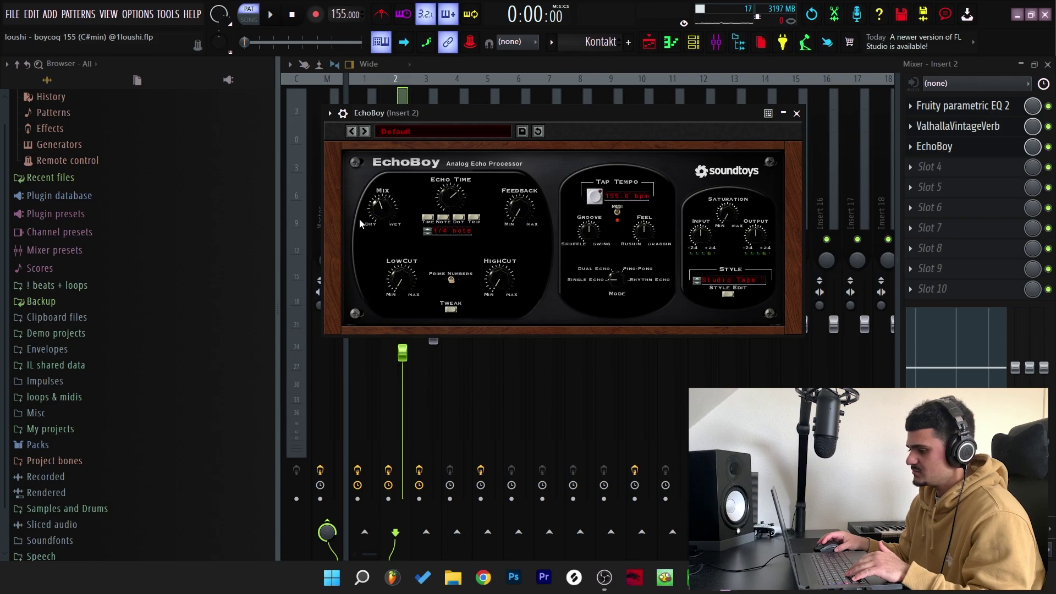
{"action": "left_click", "coordinate": [796, 113]}
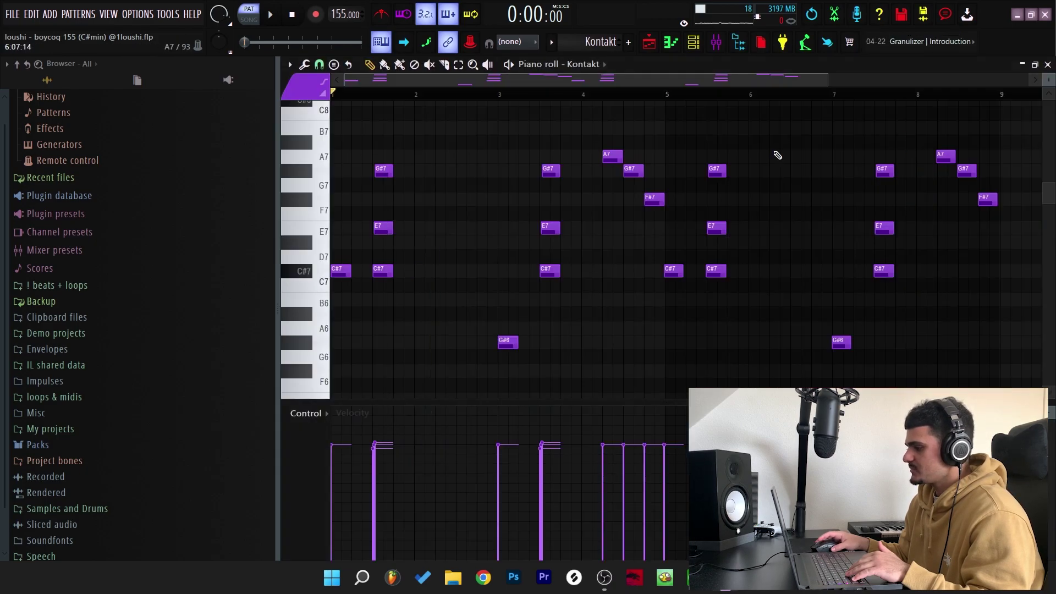
{"action": "scroll", "coordinate": [547, 147], "scroll_direction": "down", "scroll_amount": 2}
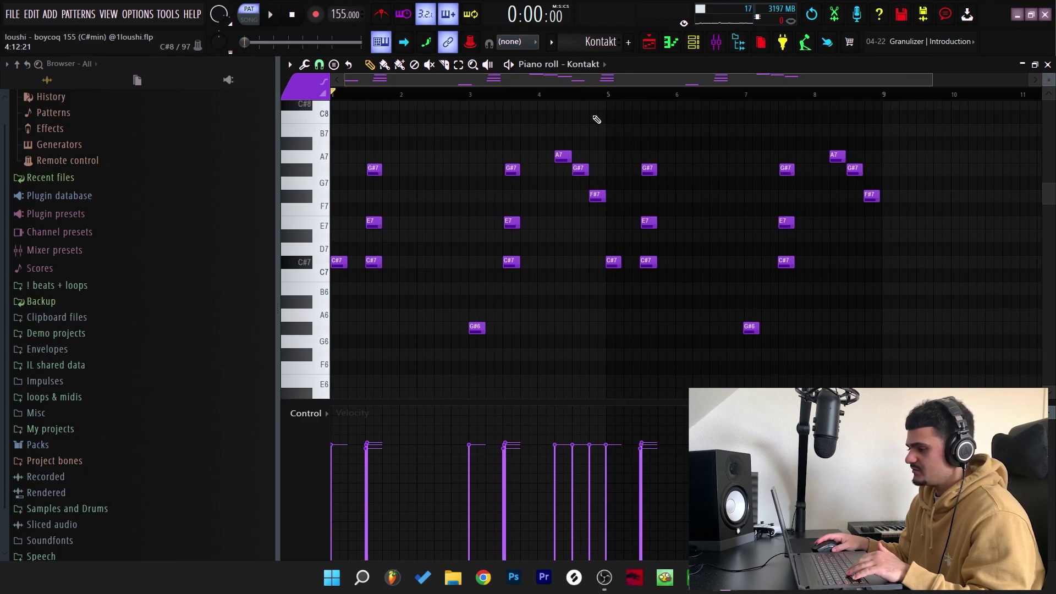
{"action": "key", "text": "space"}
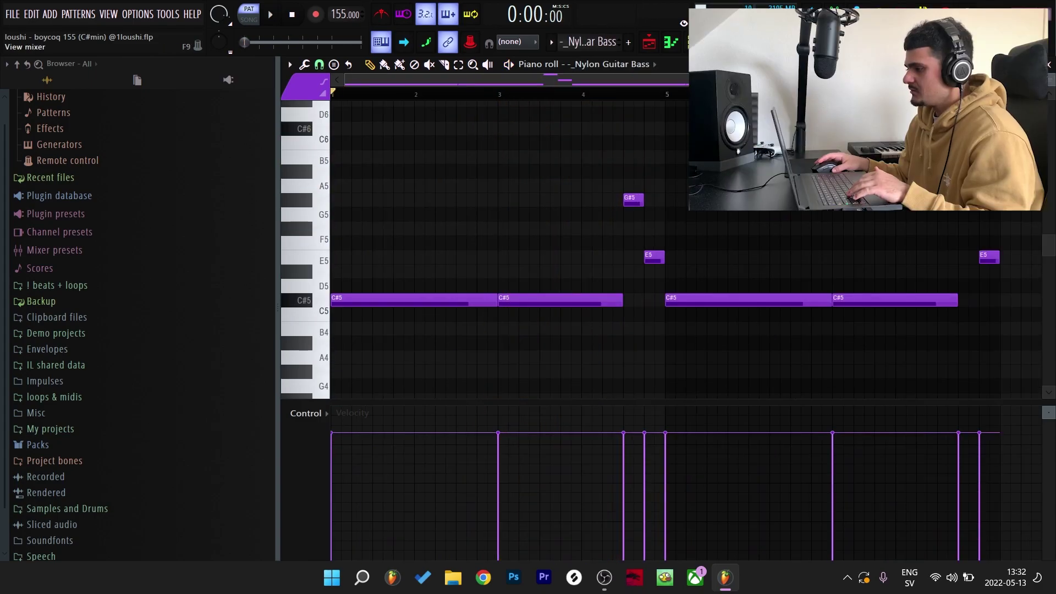
Locate the Nylon Guitar Bass sample file in the browser from its sampler settings.
{"action": "key", "text": "F6"}
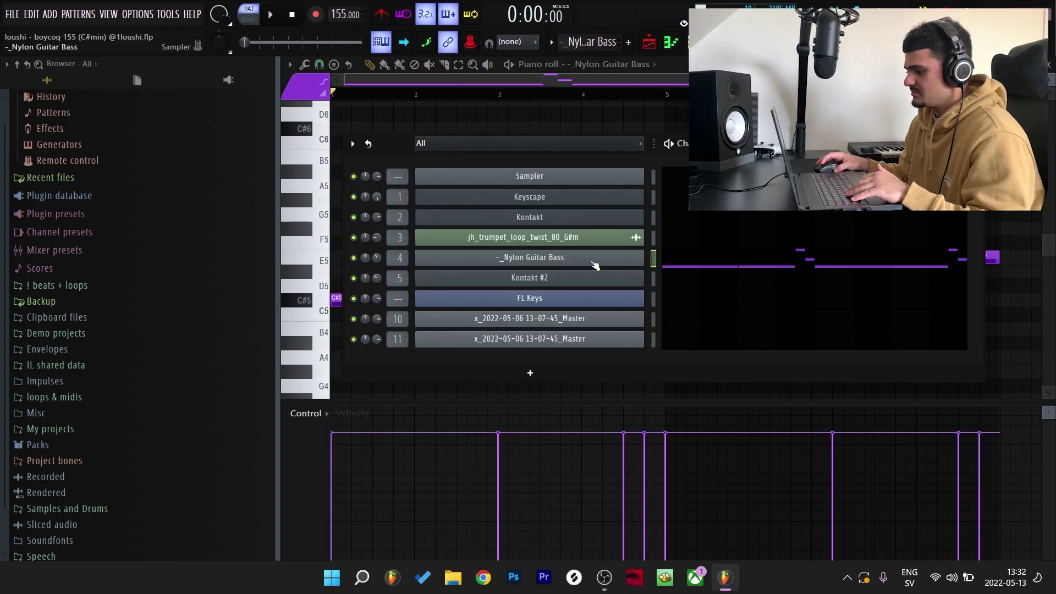
{"action": "left_click", "coordinate": [593, 262]}
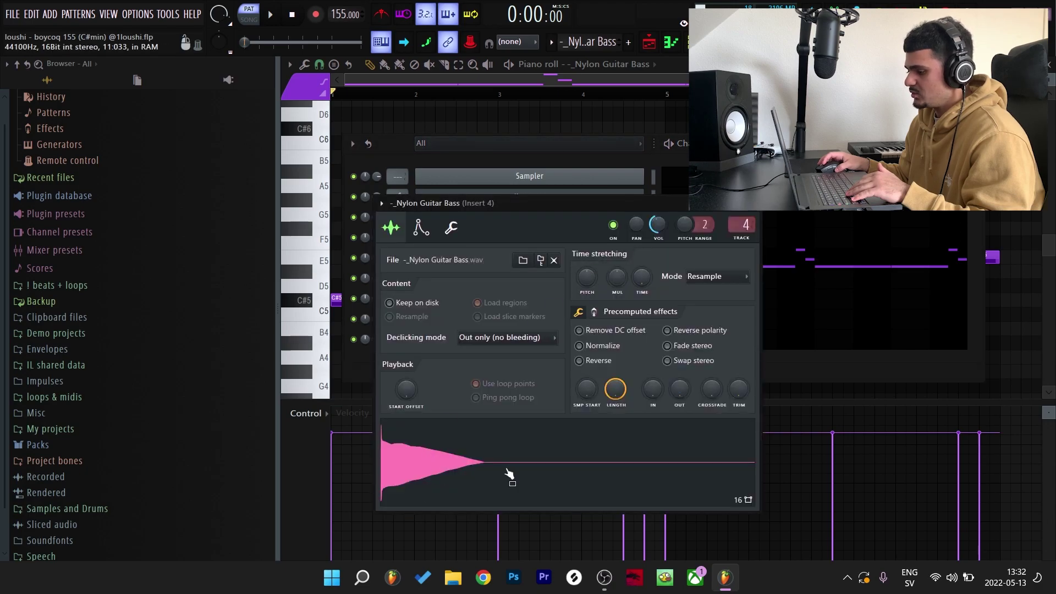
{"action": "left_click_drag", "start_coordinate": [472, 467], "coordinate": [110, 357]}
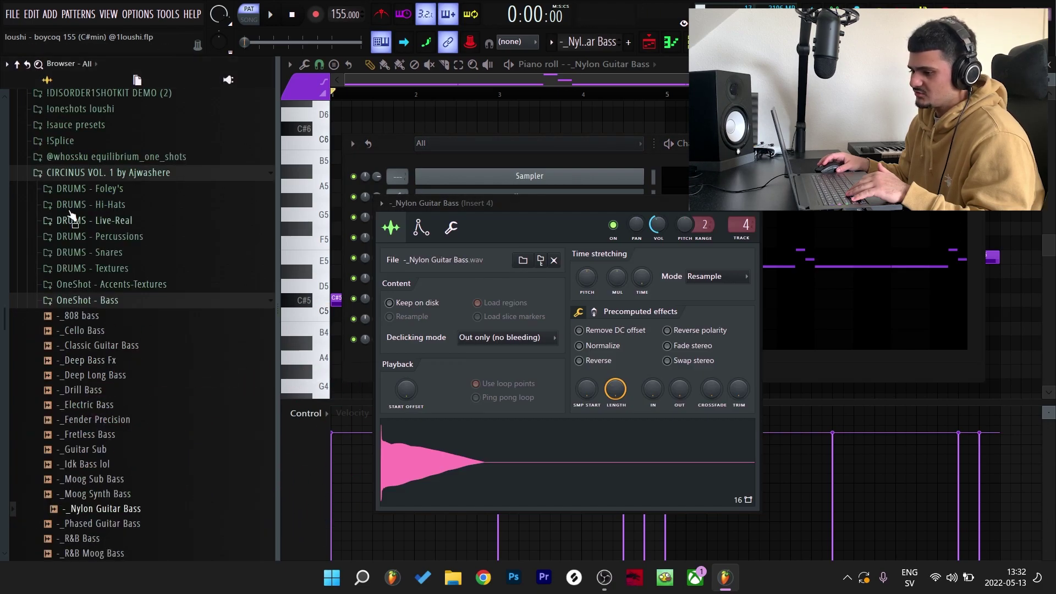
{"action": "left_click_drag", "start_coordinate": [194, 171], "coordinate": [104, 178]}
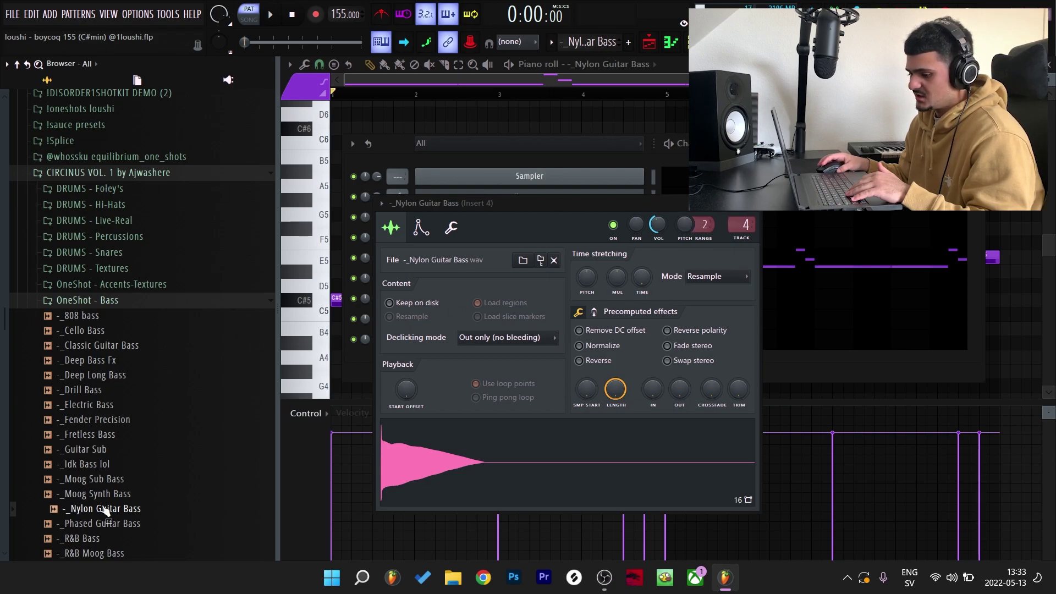
{"action": "key", "text": "Escape"}
{"action": "key", "text": "F5"}
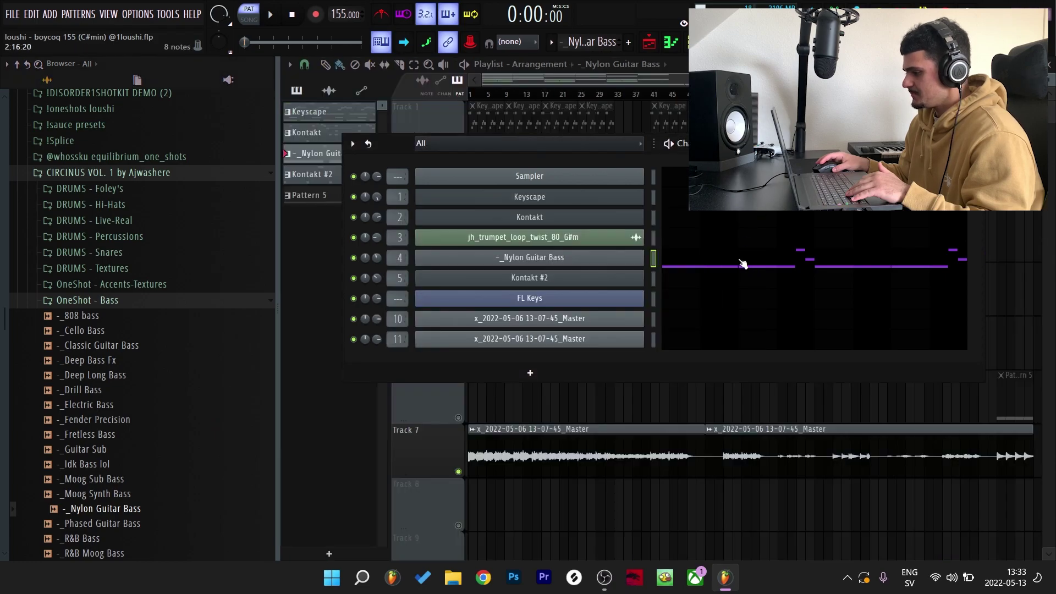
Nudge the first E5 bass note slightly earlier and play the bass pattern.
{"action": "key", "text": "F7"}
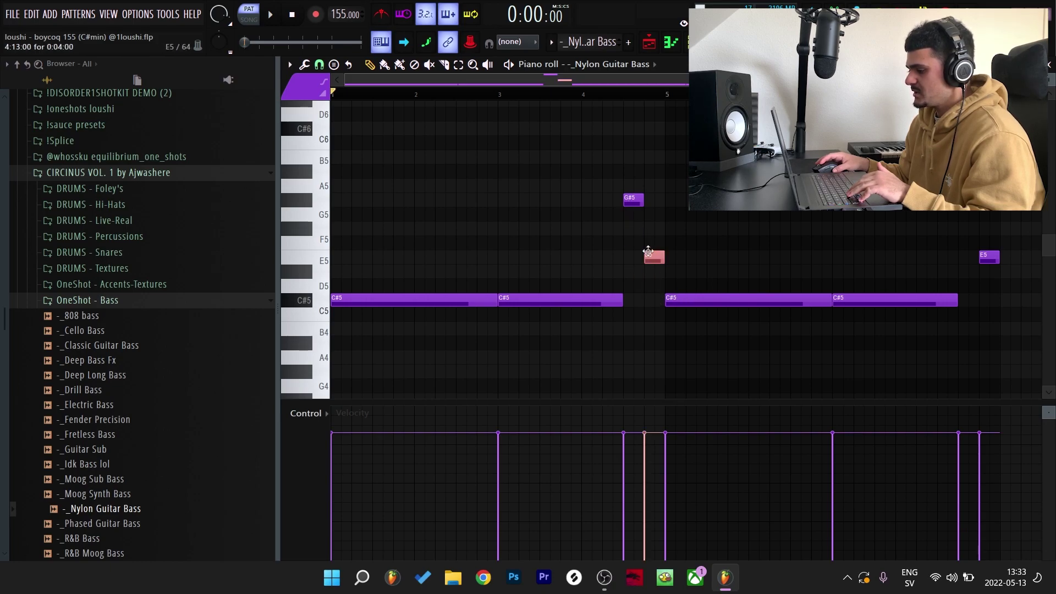
{"action": "mouse_move", "coordinate": [655, 257]}
{"action": "left_mouse_down"}
{"action": "mouse_move", "coordinate": [634, 258]}
{"action": "mouse_move", "coordinate": [651, 257]}
{"action": "left_mouse_up"}
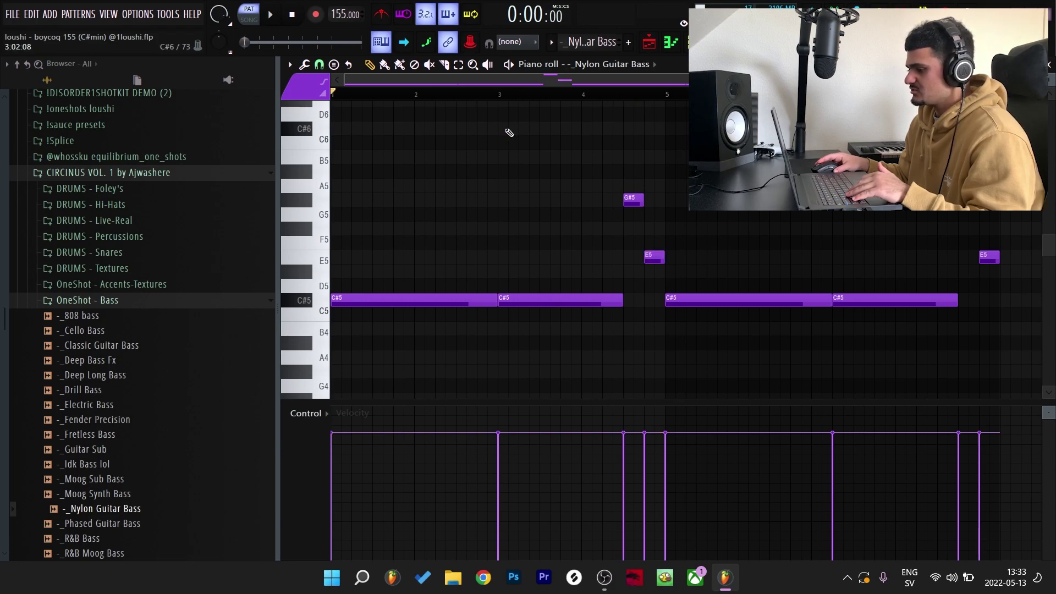
{"action": "key", "text": "space"}
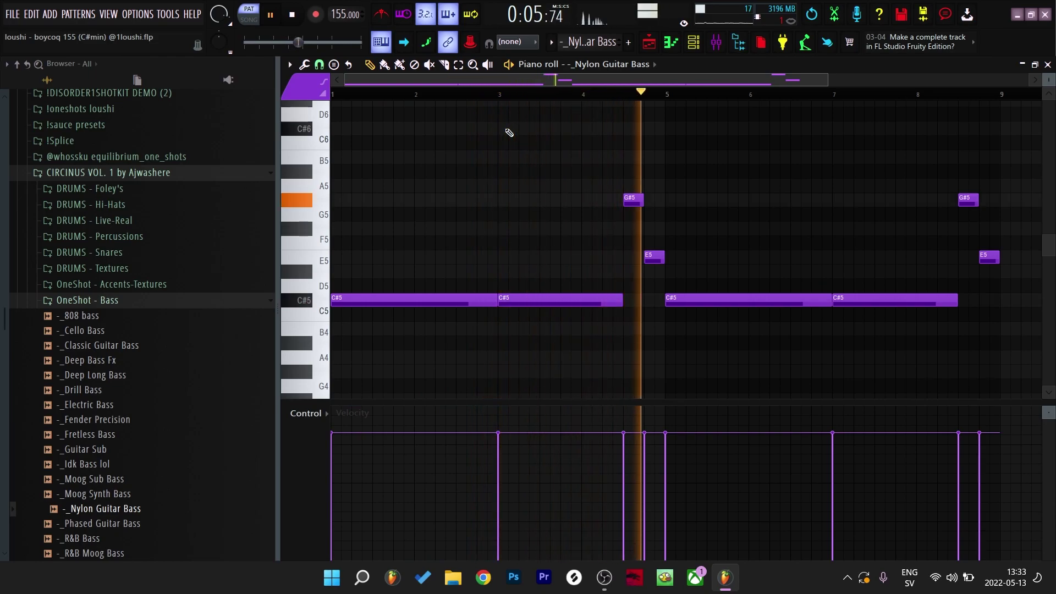
{"action": "key", "text": "space"}
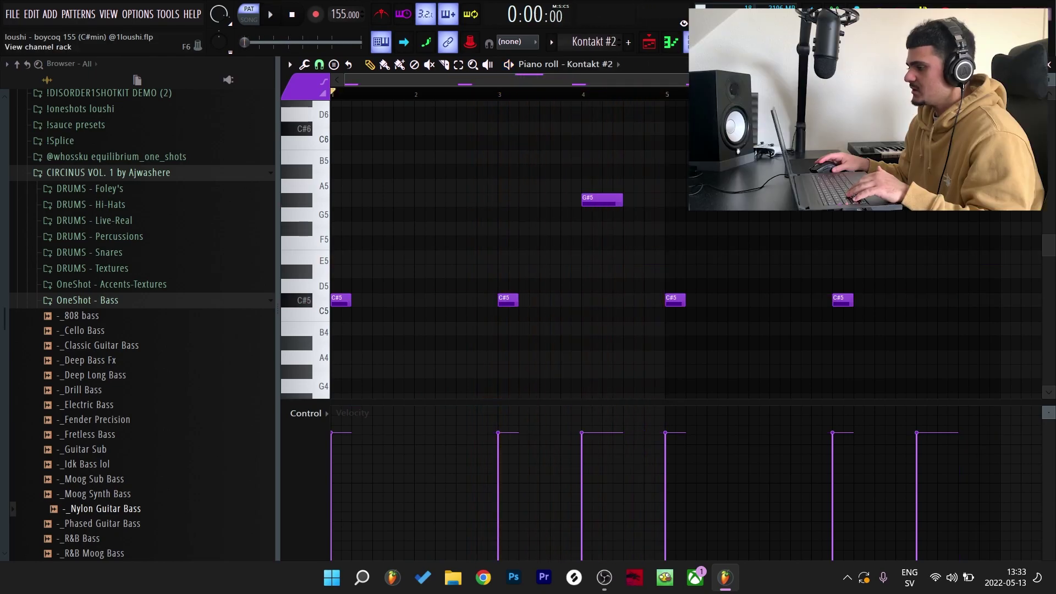
Check the Kinetic Metal texture on Kontakt #2, then play its pattern.
{"action": "left_click", "coordinate": [672, 41]}
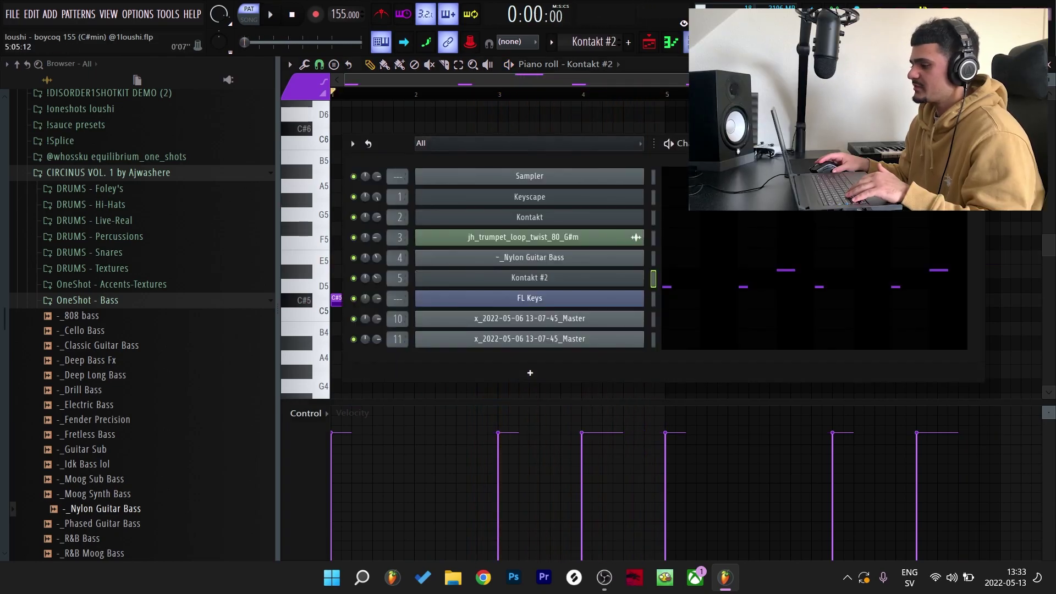
{"action": "left_click", "coordinate": [614, 279]}
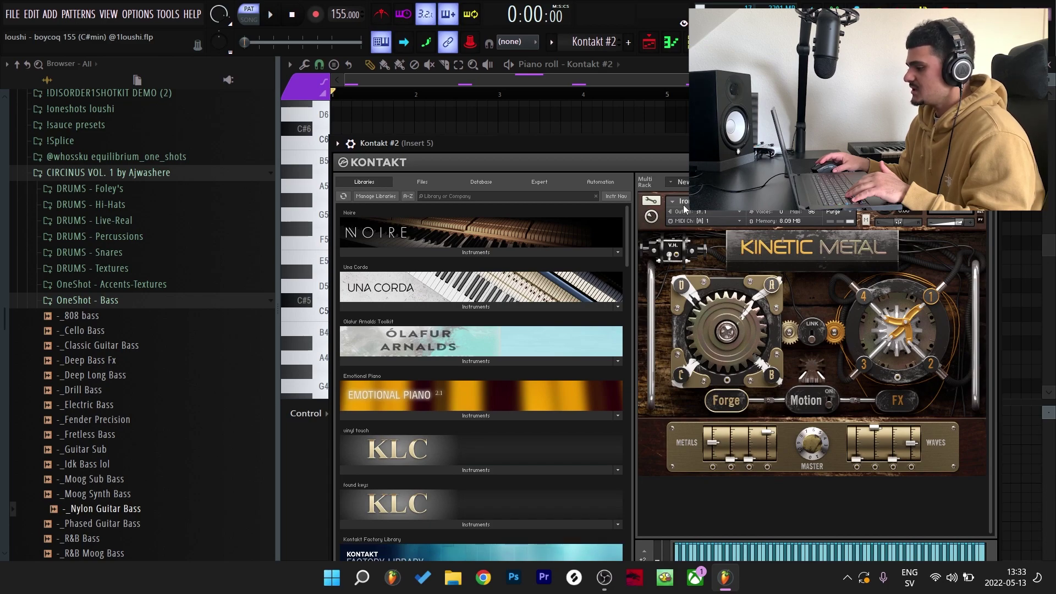
{"action": "key", "text": "Escape"}
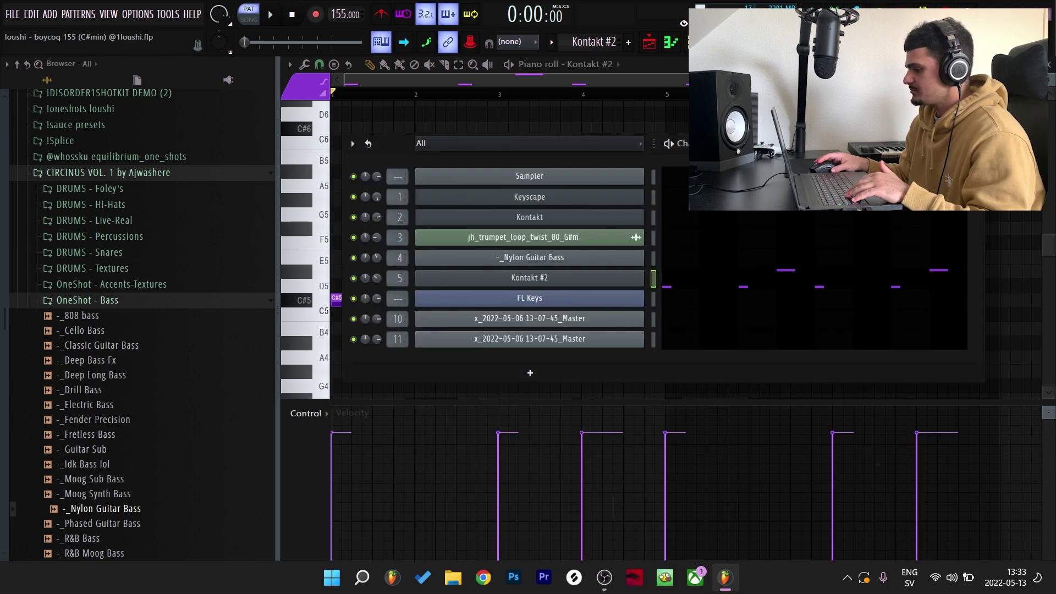
{"action": "key", "text": "Escape"}
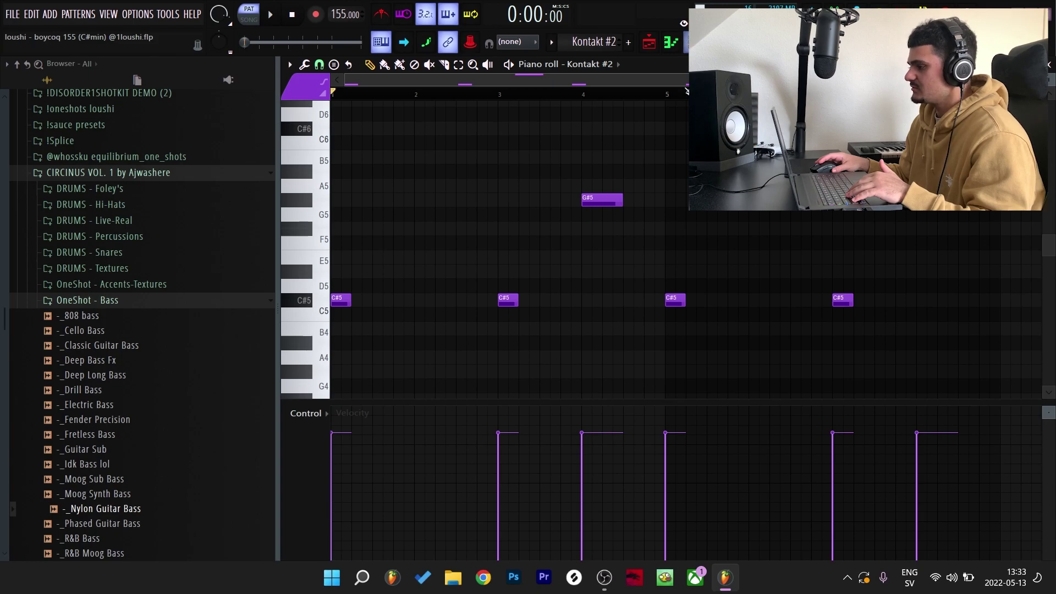
{"action": "key", "text": "space"}
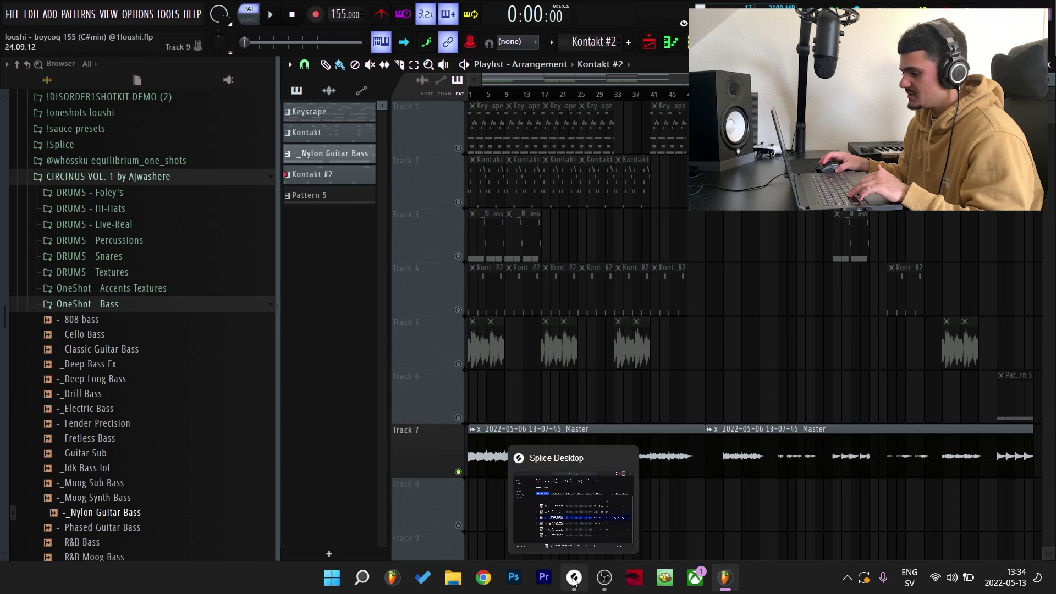
Preview jh_trumpet_loop_twist_80_G#m from Splice's Jazz Hop pack and drag it into FL Studio.
{"action": "left_click", "coordinate": [573, 579]}
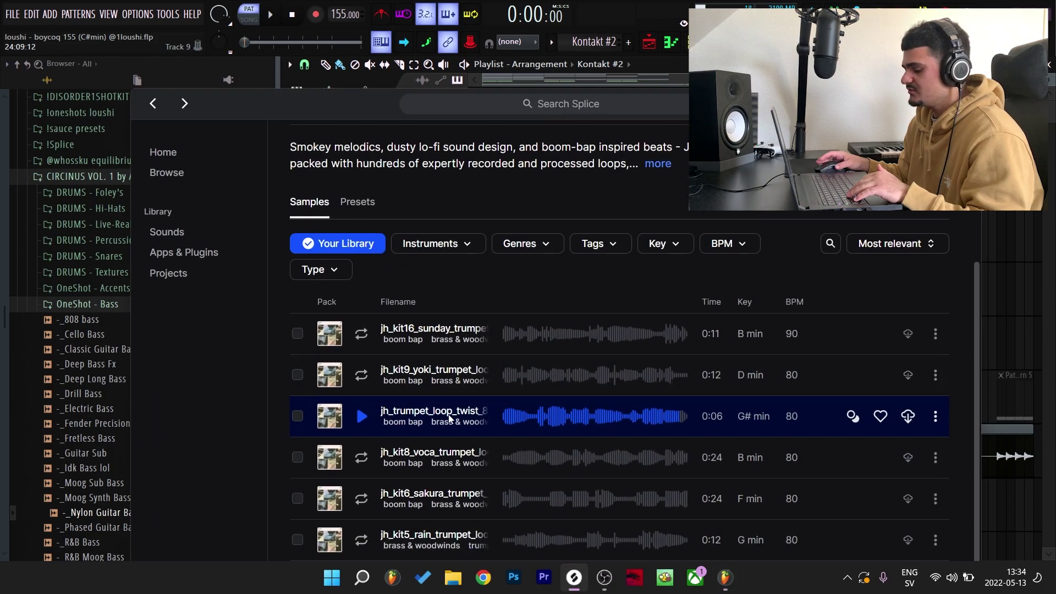
{"action": "scroll", "coordinate": [443, 390], "scroll_direction": "up", "scroll_amount": 3}
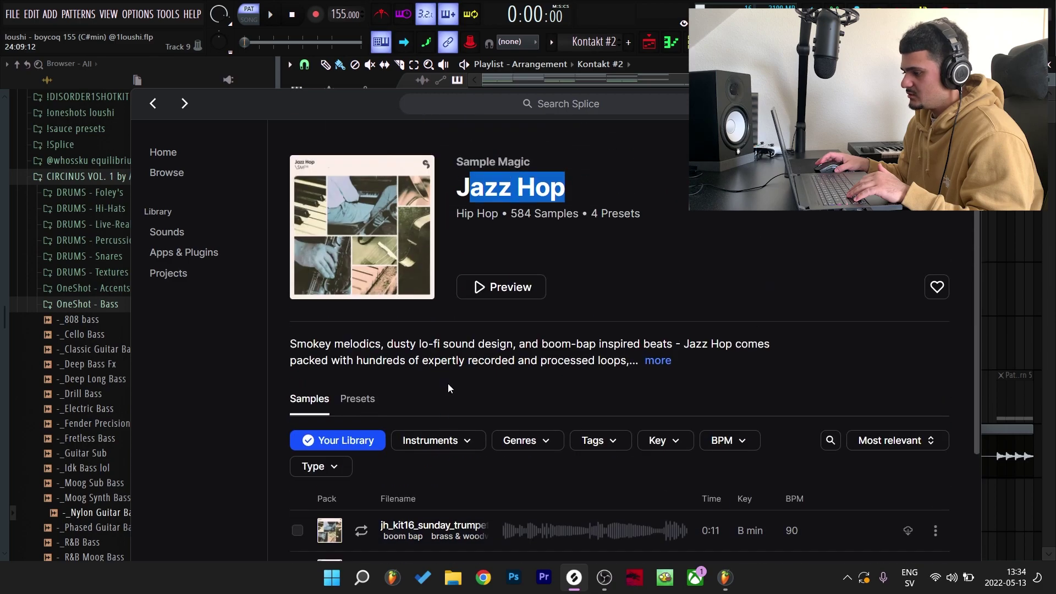
{"action": "left_click", "coordinate": [538, 187]}
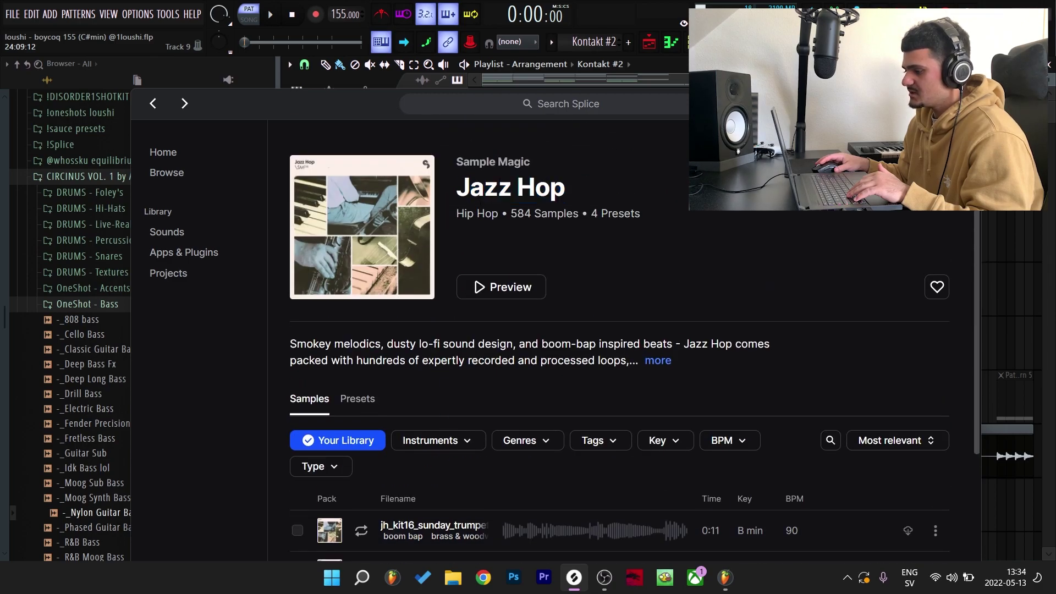
{"action": "scroll", "coordinate": [364, 424], "scroll_direction": "down", "scroll_amount": 3}
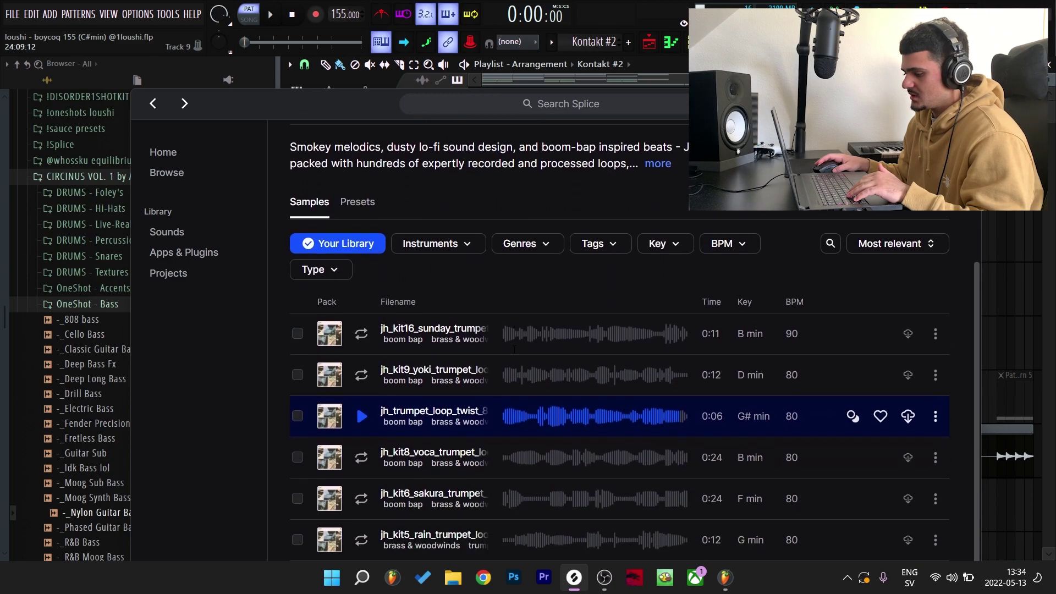
{"action": "left_click", "coordinate": [363, 418]}
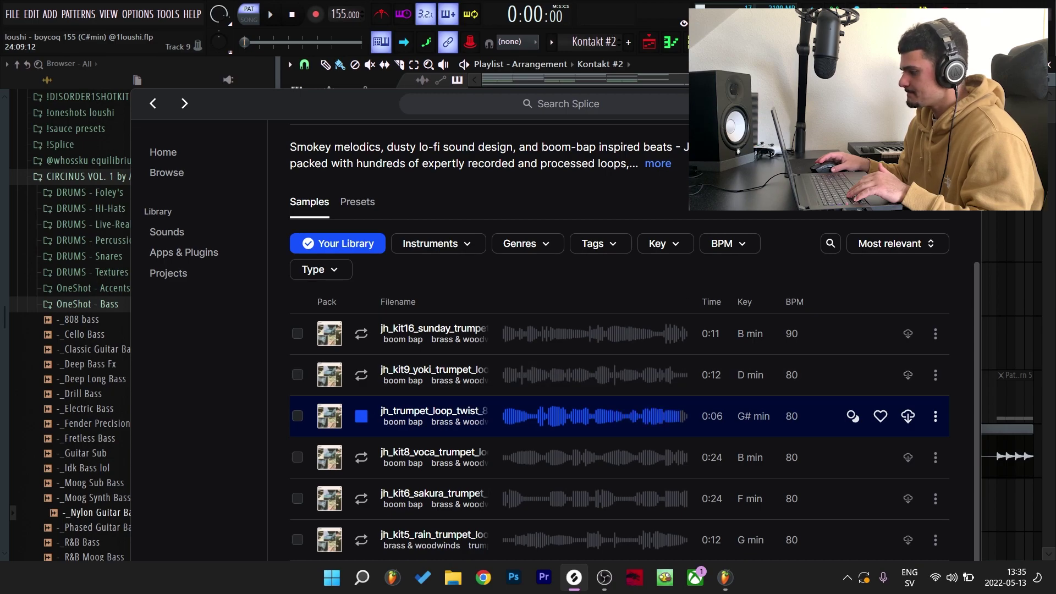
{"action": "left_click_drag", "start_coordinate": [435, 416], "coordinate": [472, 359]}
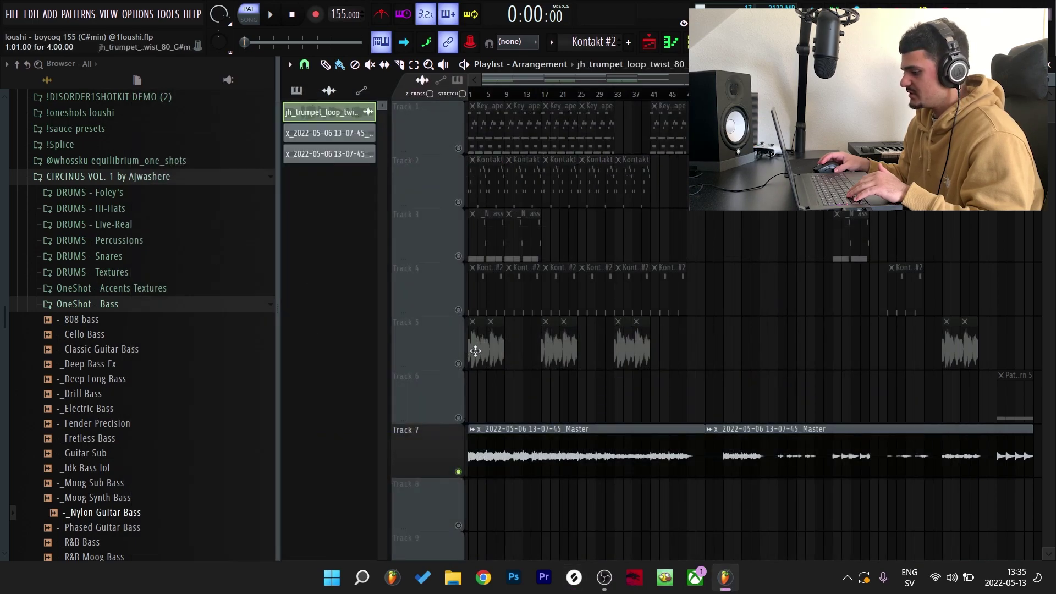
Inspect the trumpet sample settings and Insert 3's Fruity Parametric EQ 2 and ValhallaVintageVerb.
{"action": "double_click", "coordinate": [475, 351]}
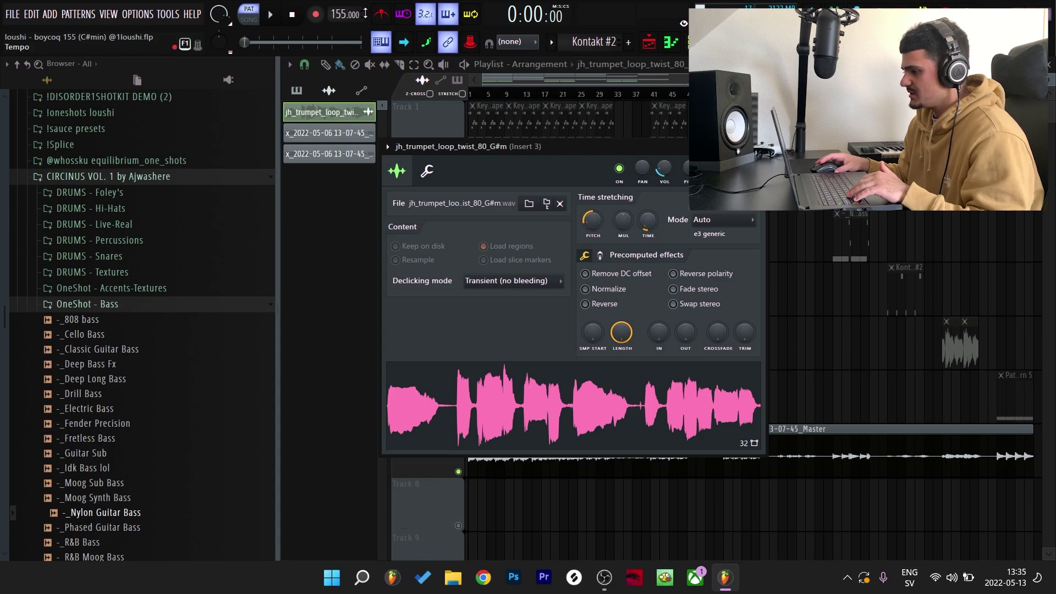
{"action": "key", "text": "F9"}
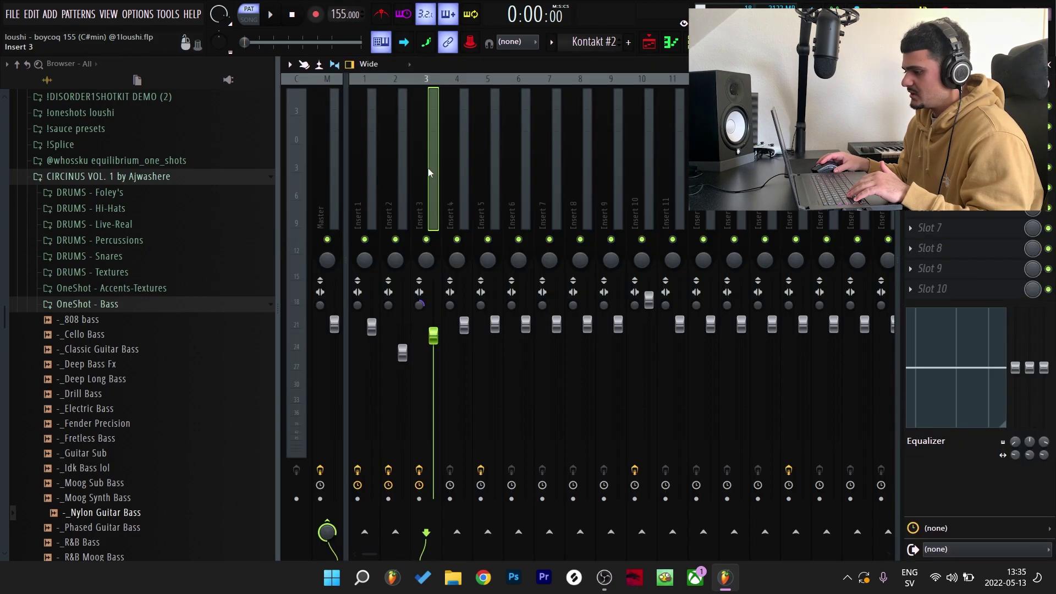
{"action": "left_click", "coordinate": [935, 104]}
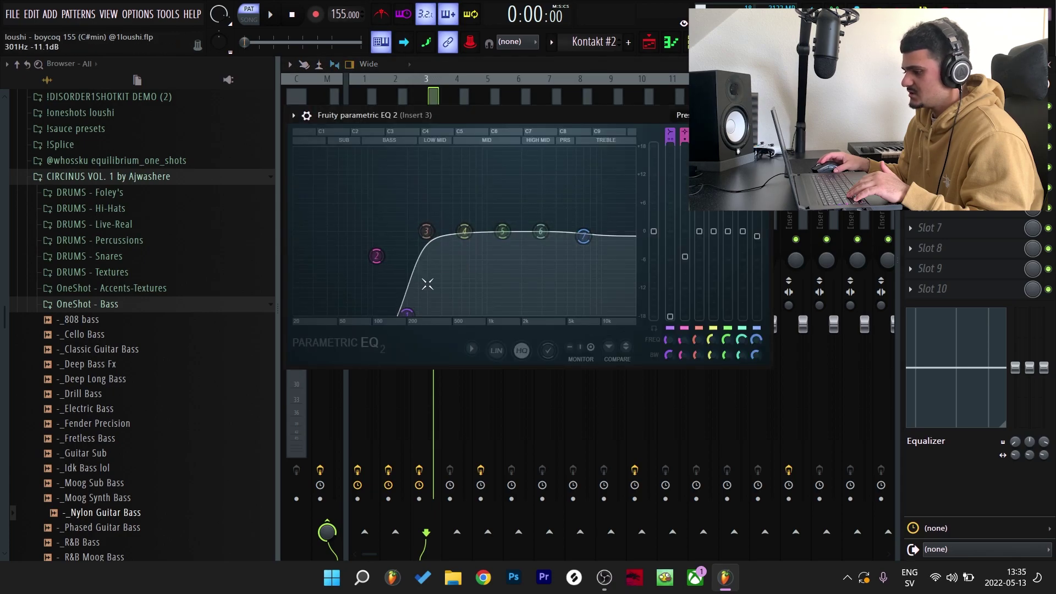
{"action": "left_click", "coordinate": [936, 125]}
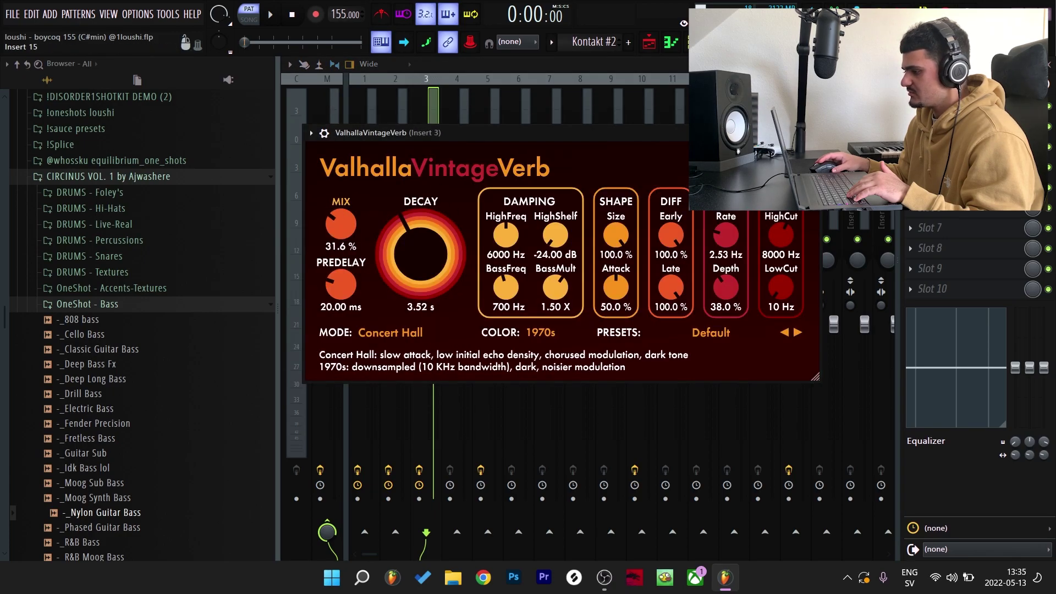
{"action": "key", "text": "Escape"}
{"action": "key", "text": "F9"}
{"action": "left_click", "coordinate": [465, 358]}
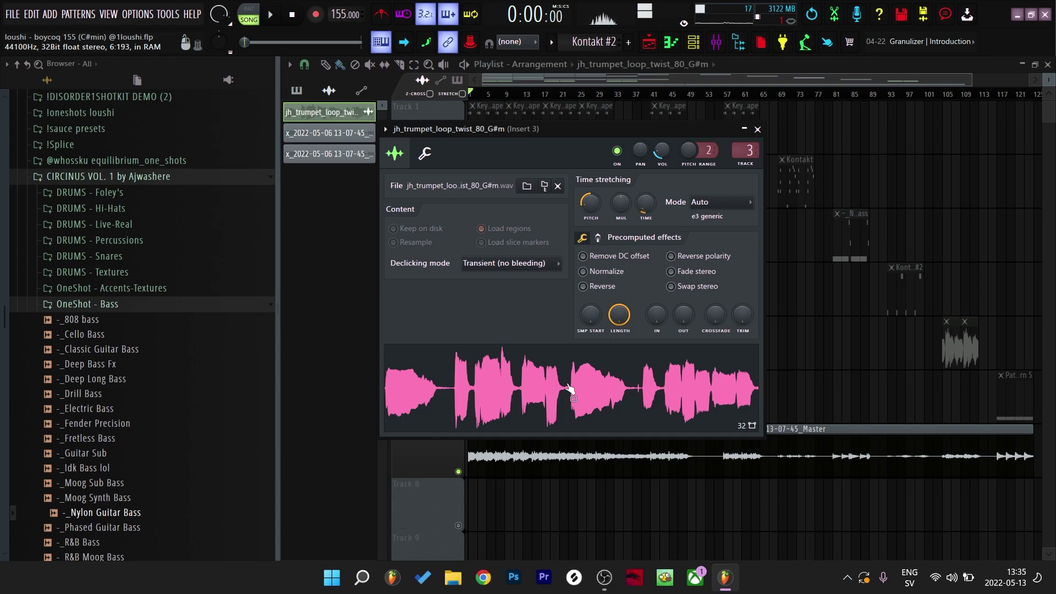
Close the trumpet channel settings and play the full playlist arrangement in Song mode.
{"action": "left_click", "coordinate": [758, 129]}
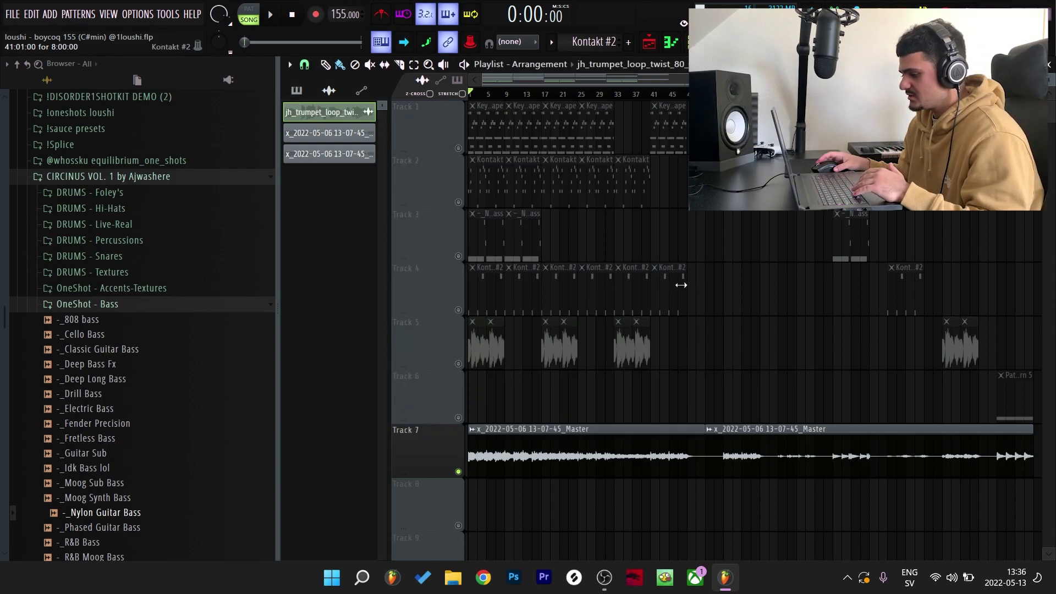
{"action": "key", "text": "space"}
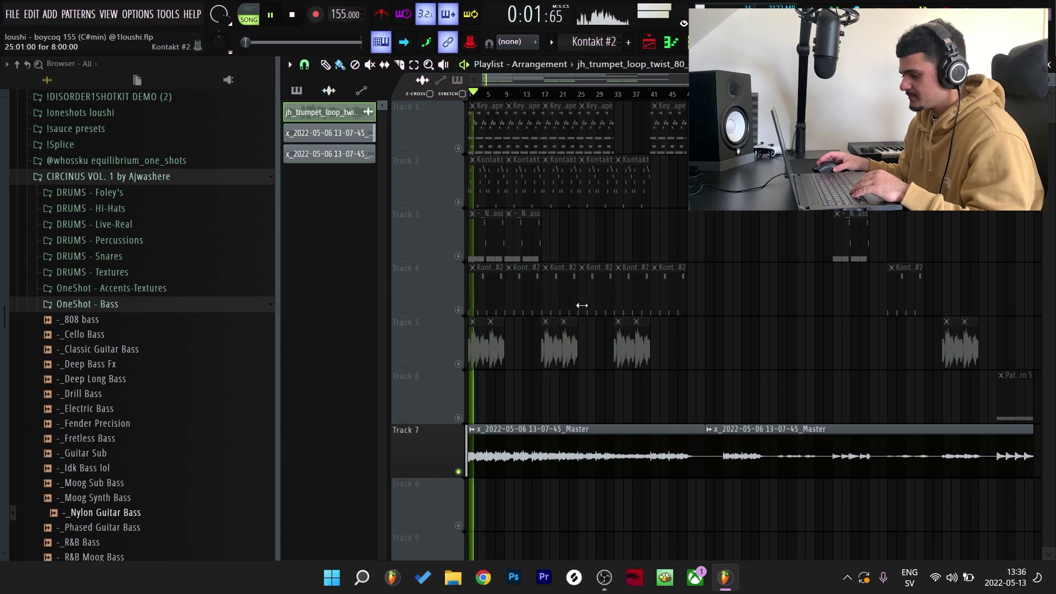